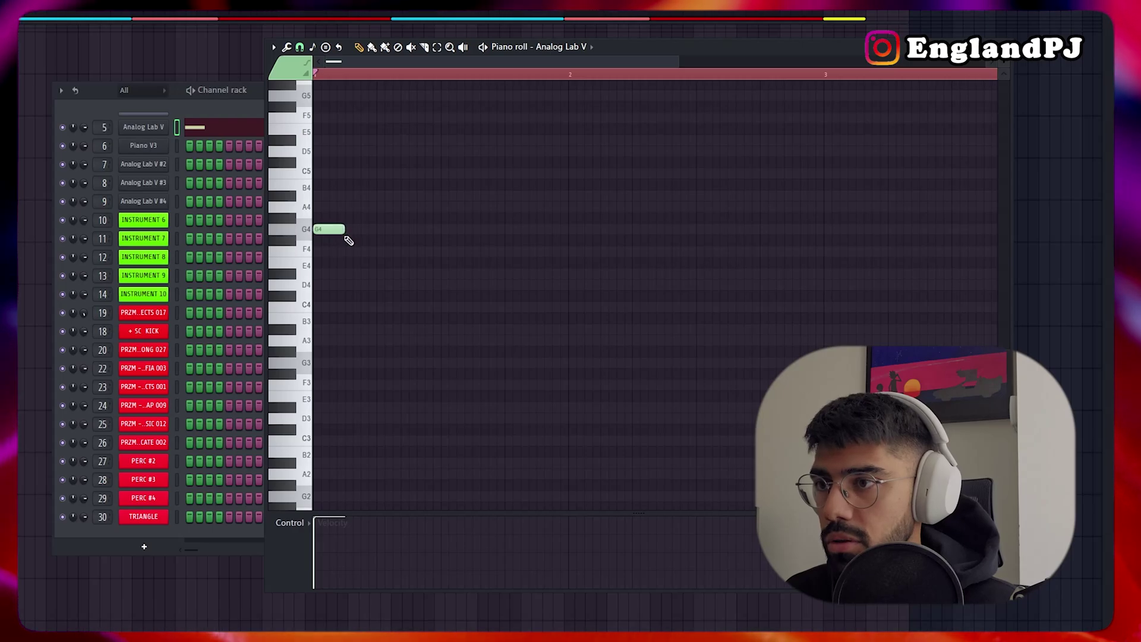
Step: Complete the four-note motif by adding consecutive A4, A#4 and A4 notes after the first G4, and play it back
click(349, 207)
click(384, 195)
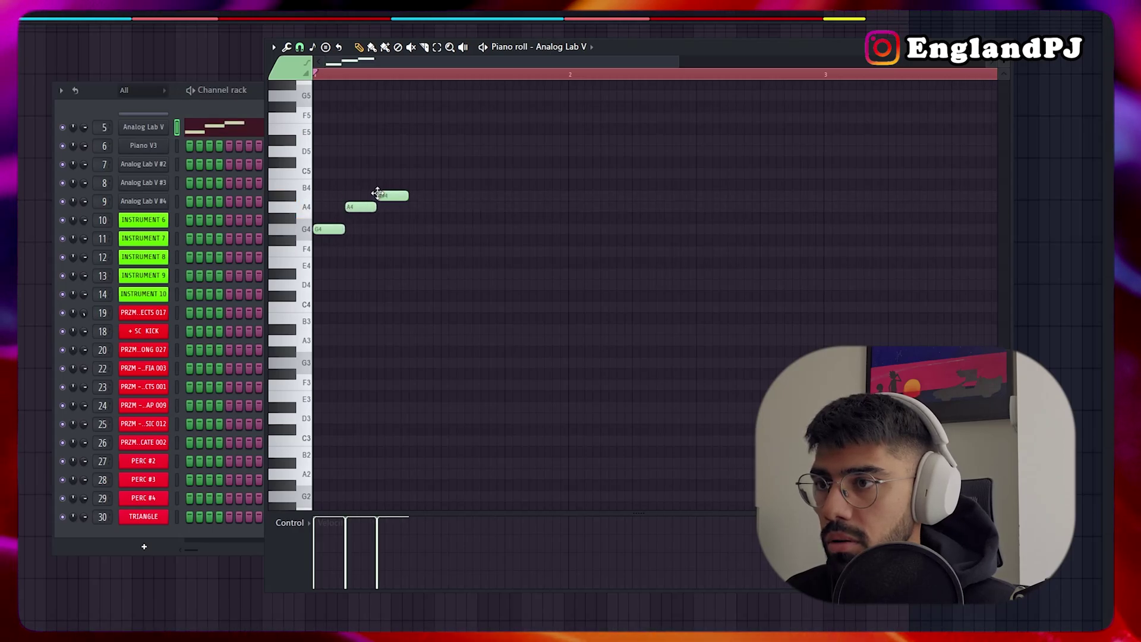
click(411, 206)
key(space)
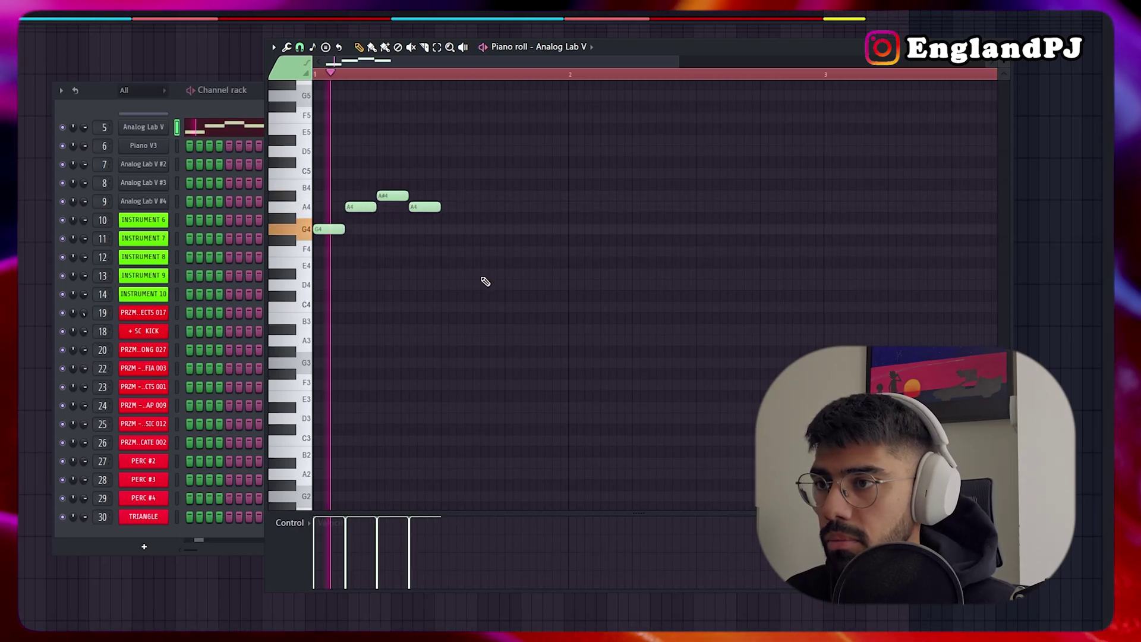
key(space)
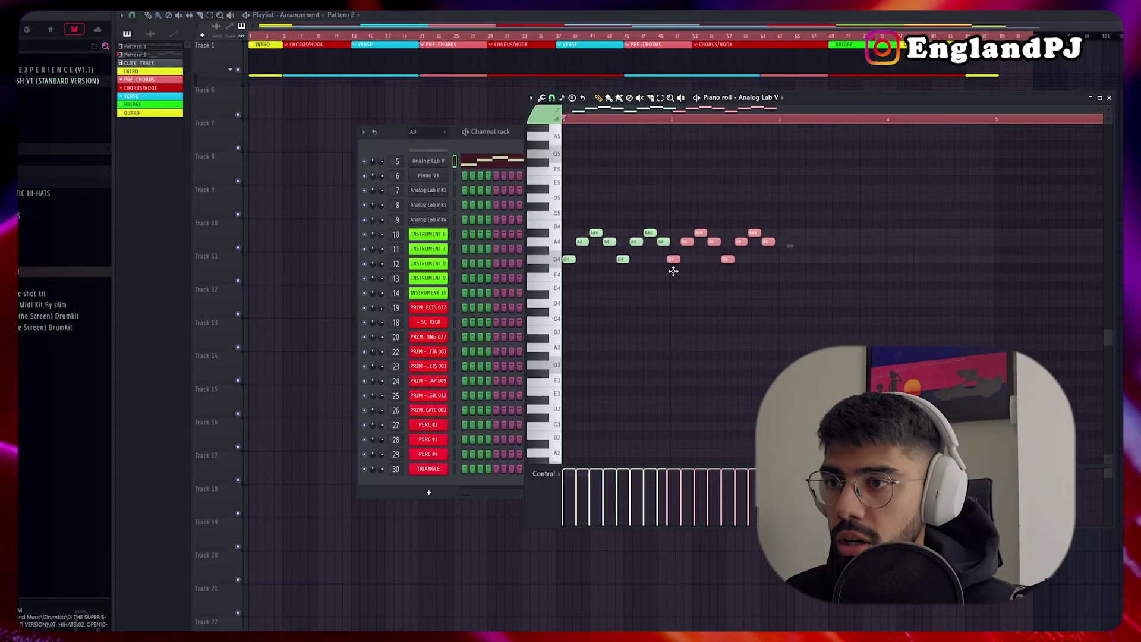
Step: Duplicate the motif until it fills four bars, deselect the notes and listen to the loop
key(ctrl+a)
key(ctrl+b)
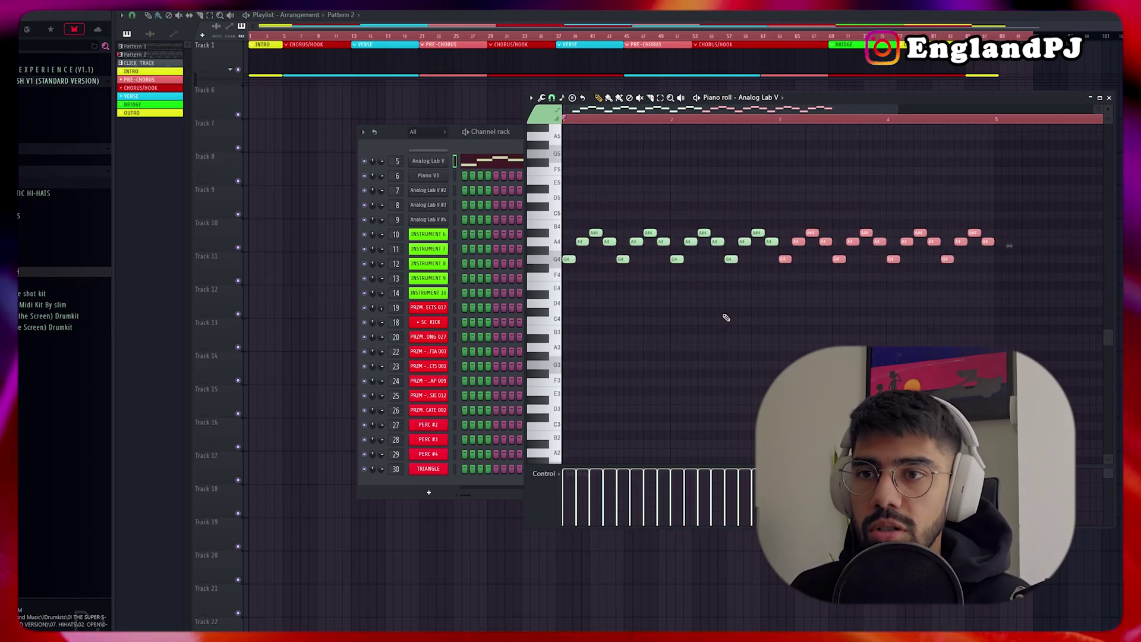
key(space)
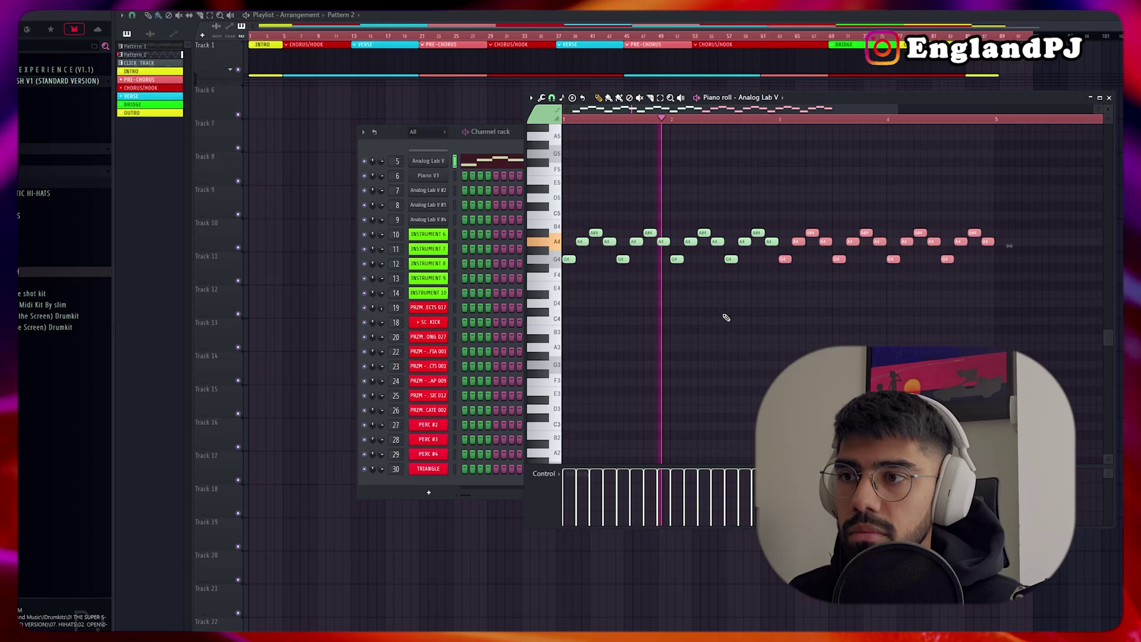
key(ctrl+d)
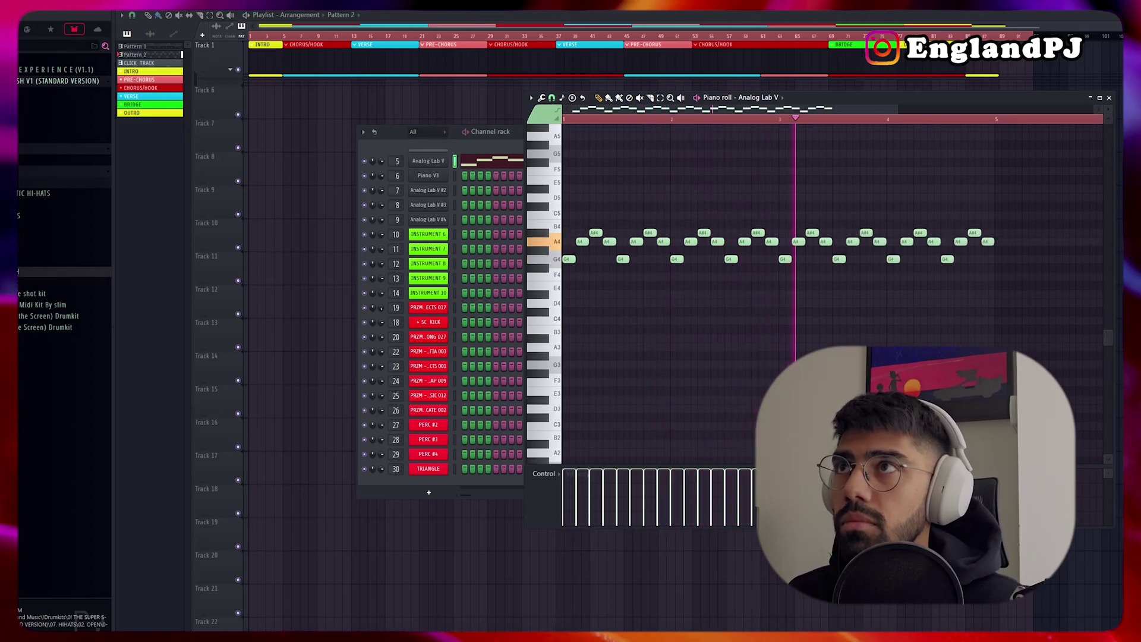
key(space)
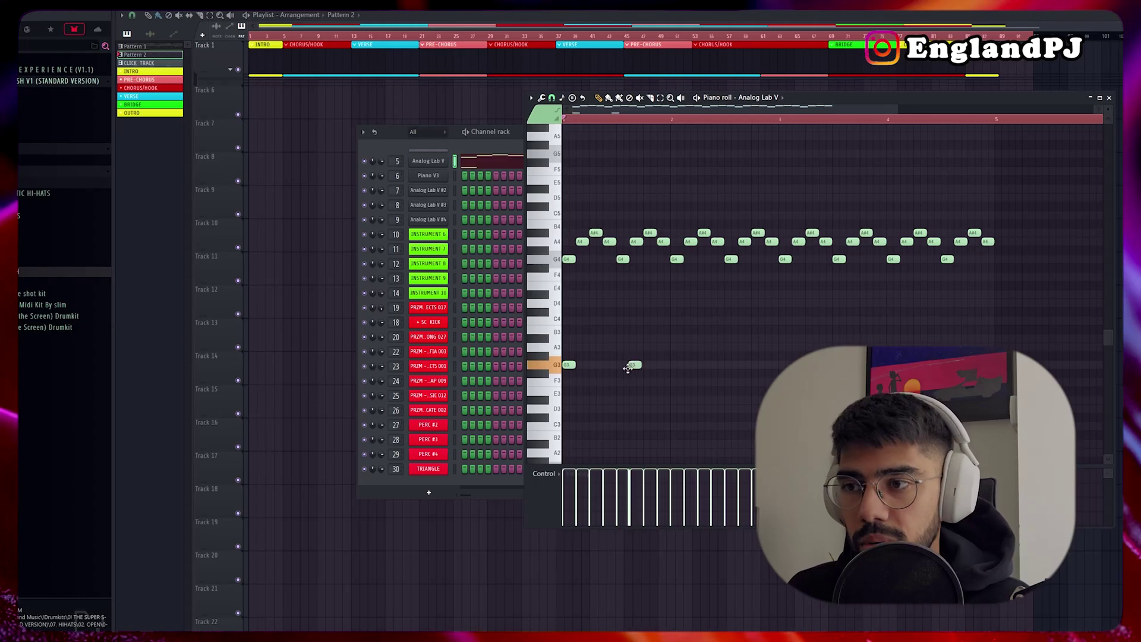
Step: Add G3 bass notes under the melody, two per bar, checking them while the pattern plays
drag(628, 368, 630, 370)
key(space)
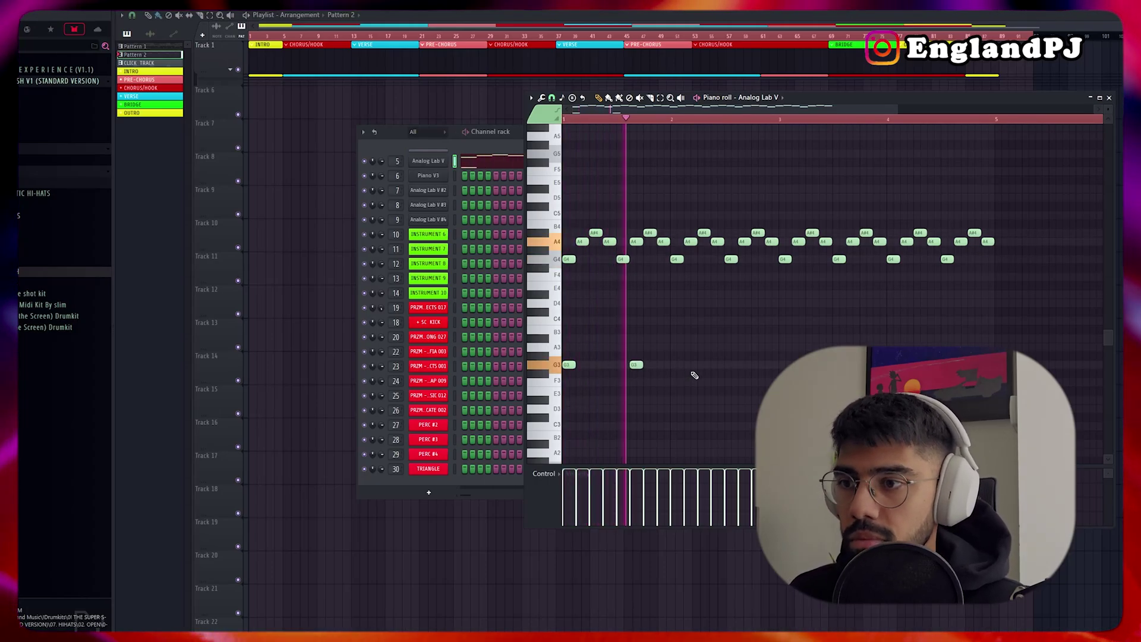
click(677, 365)
click(745, 364)
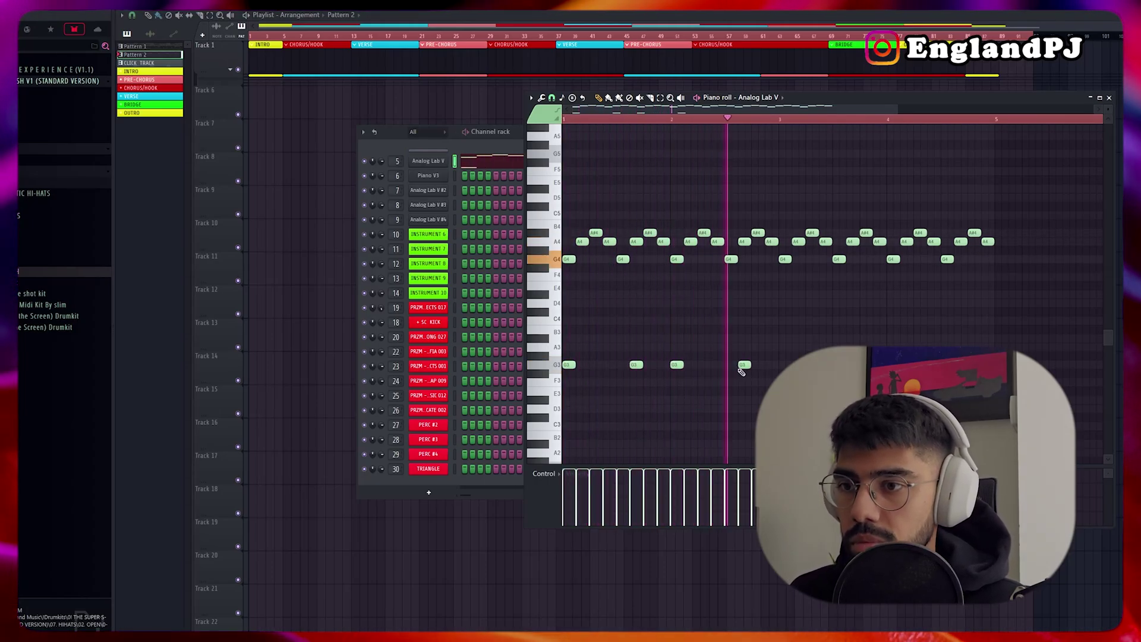
click(787, 364)
key(space)
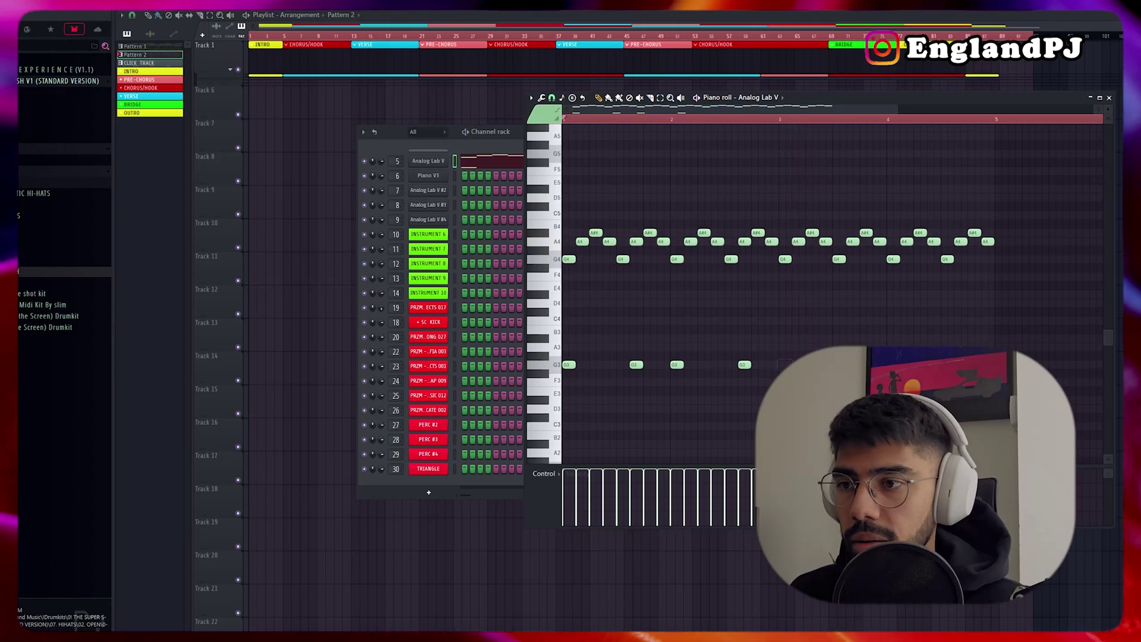
Step: Duplicate the whole four-bar phrase, melody and bass, into bars 5 to 8
key(ctrl+a)
key(ctrl+b)
scroll(821, 382, down, 2)
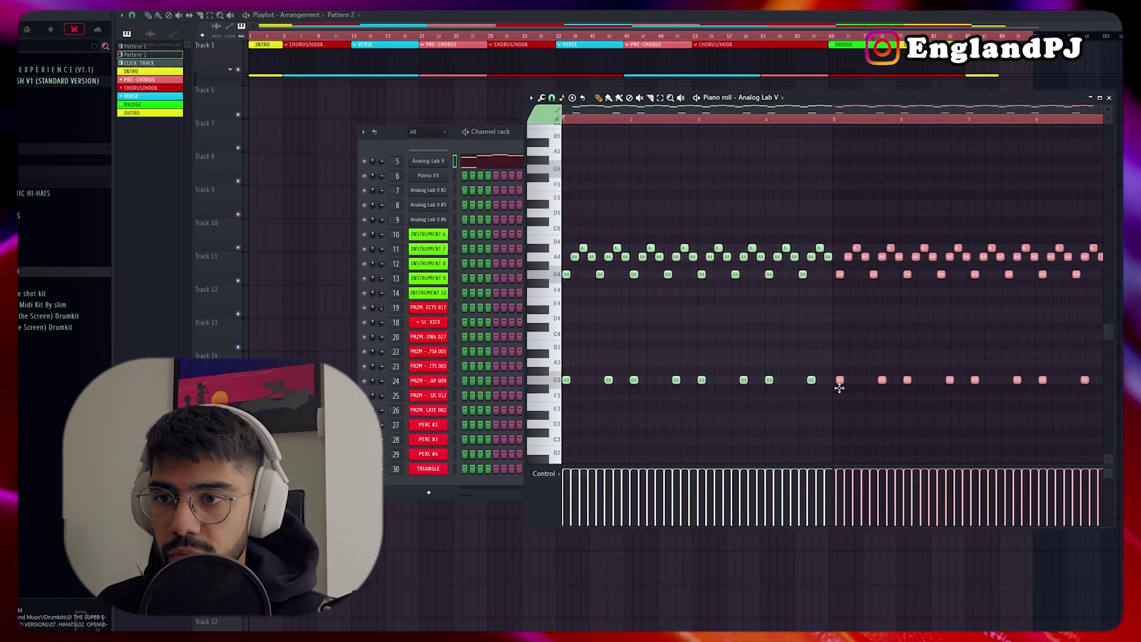
Step: Lower the duplicated bass notes to D#3 in bars 5 and 6 and to D3 in bars 7 and 8
drag(839, 388, 1105, 408)
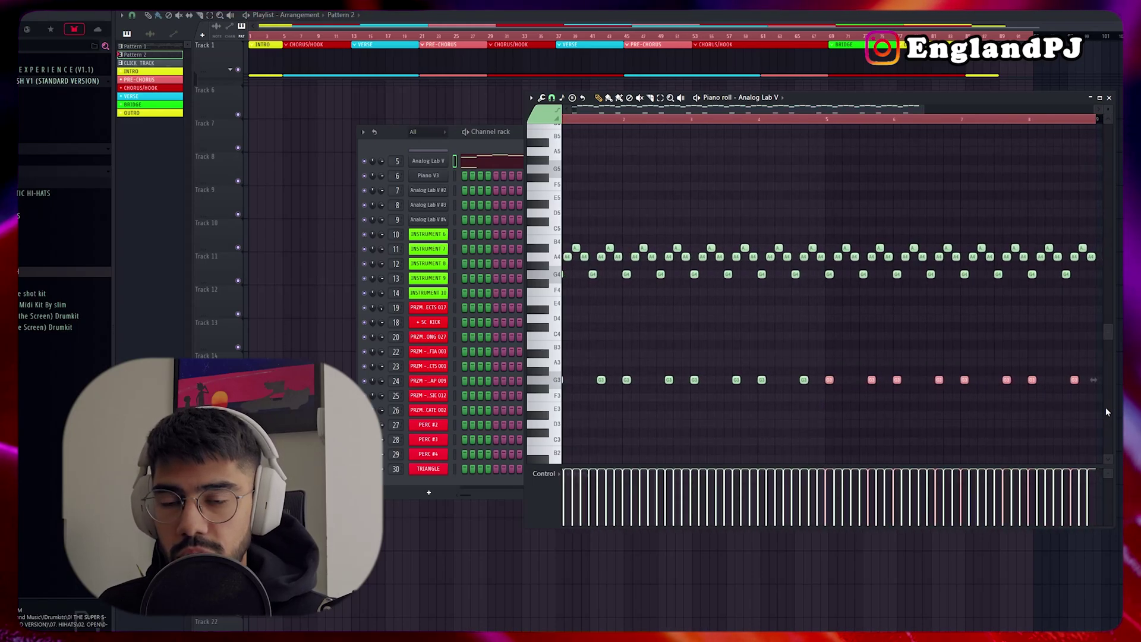
drag(939, 379, 1075, 424)
key(shift+Down)
Step: Copy only the melody notes, without the bass, and paste a layer one octave higher
key(ctrl+a)
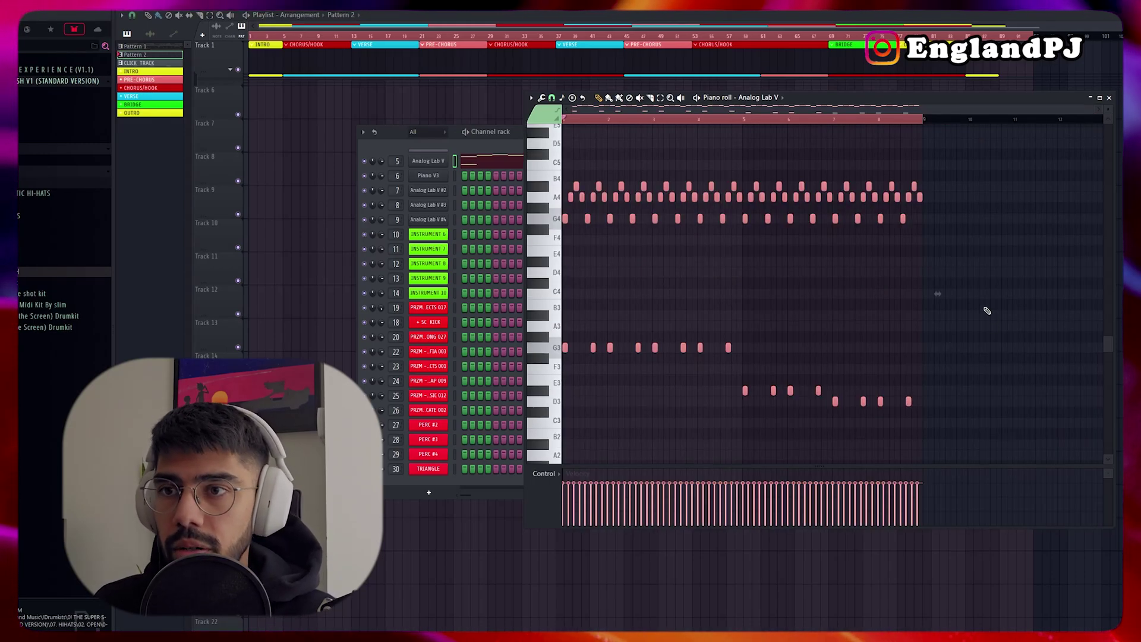
scroll(773, 268, up, 2)
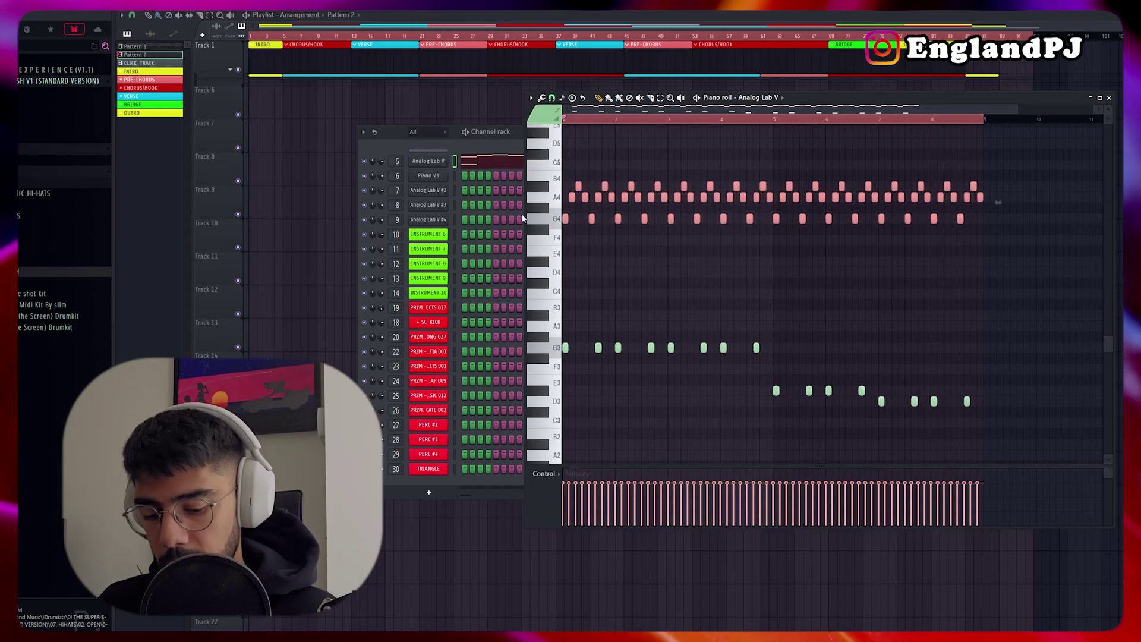
key(ctrl+c)
key(ctrl+v)
key(ctrl+Up)
scroll(707, 255, down, 1)
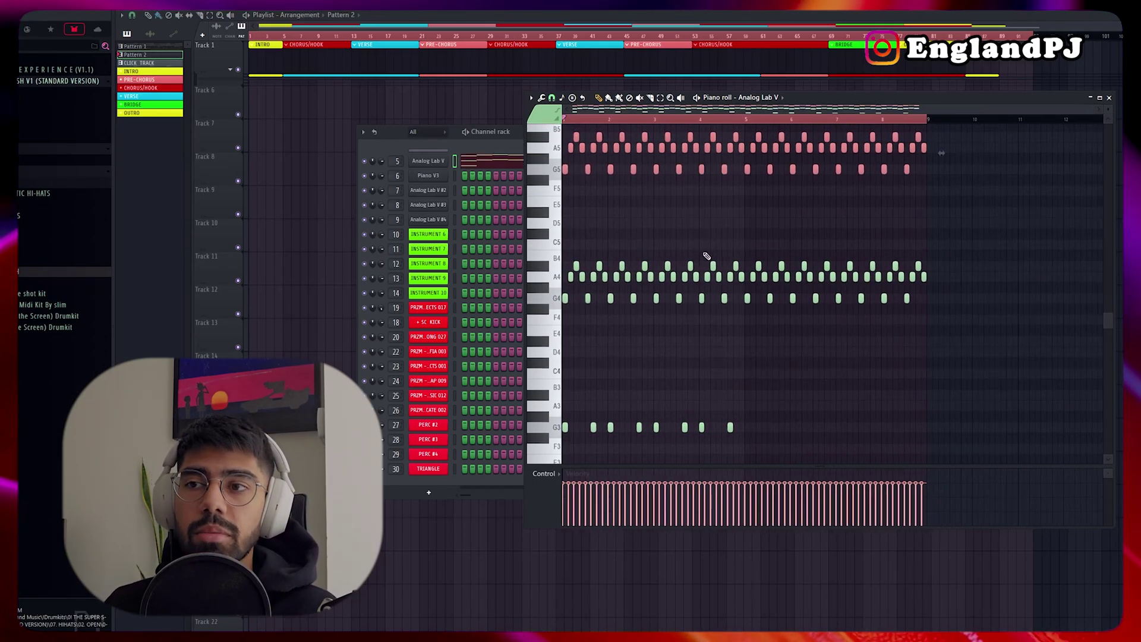
scroll(707, 256, down, 1)
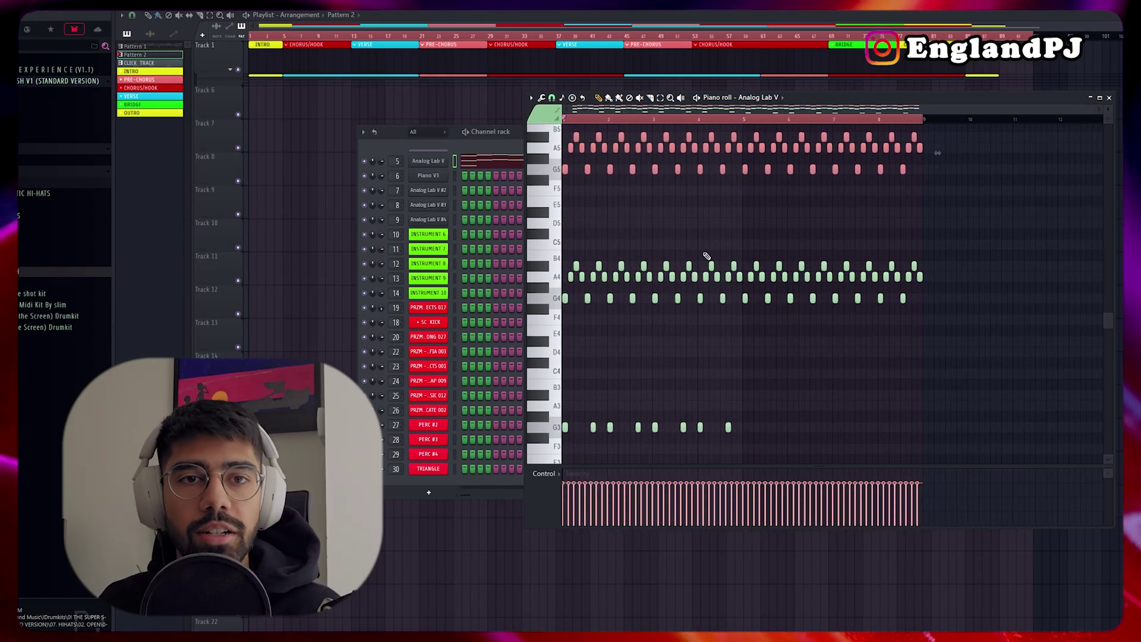
Step: Reduce the velocity of the upper-octave melody layer while the pattern plays, and deselect it
key(space)
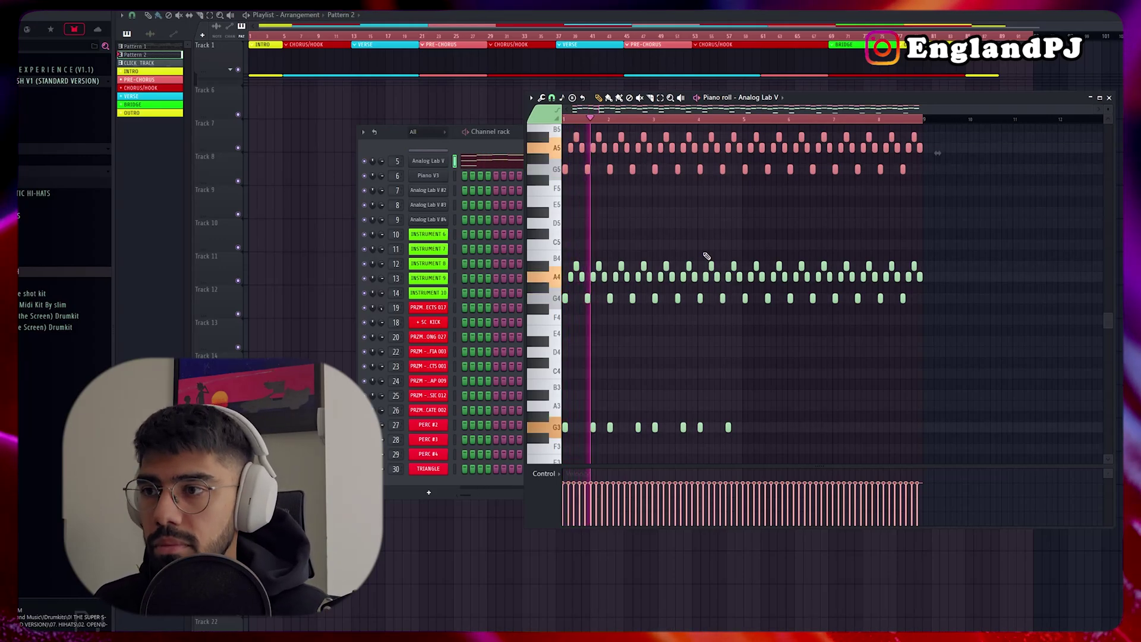
scroll(891, 204, up, 2)
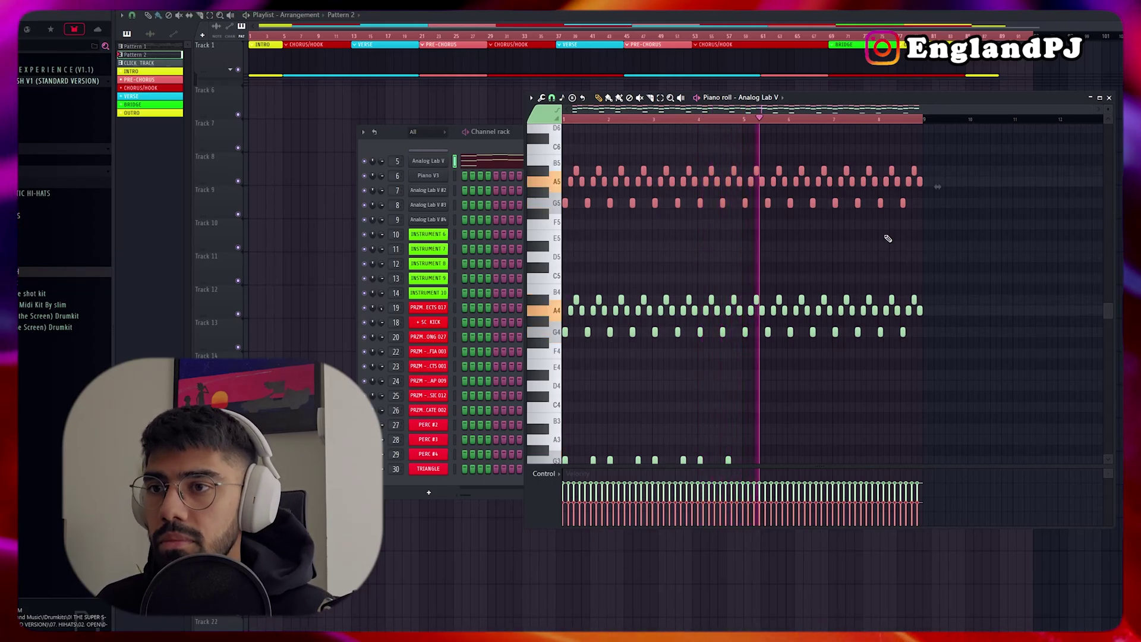
scroll(888, 238, down, 3)
scroll(888, 238, down, 2)
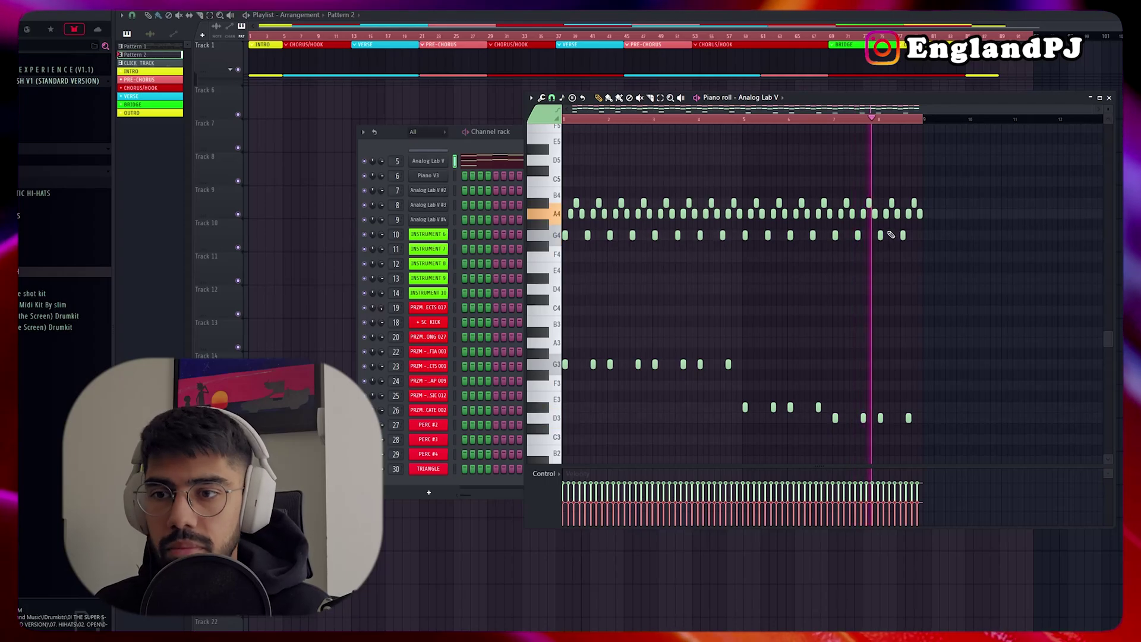
key(space)
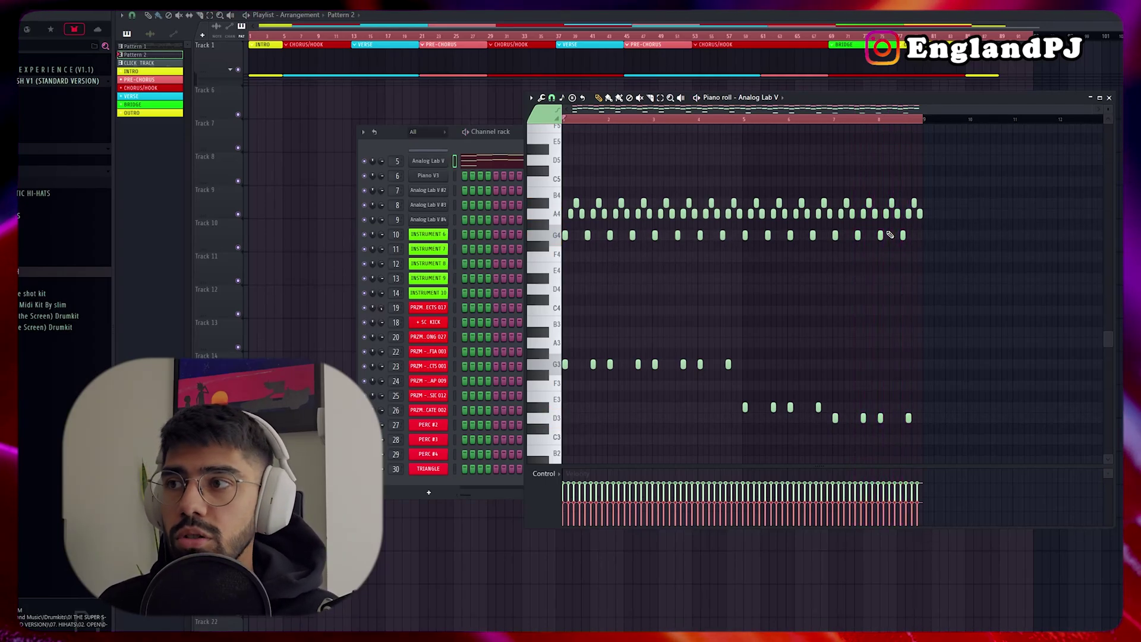
Step: Paste the copied melody into the Analog Lab V #2 channel at its original octave and play it back
key(Down)
key(Down)
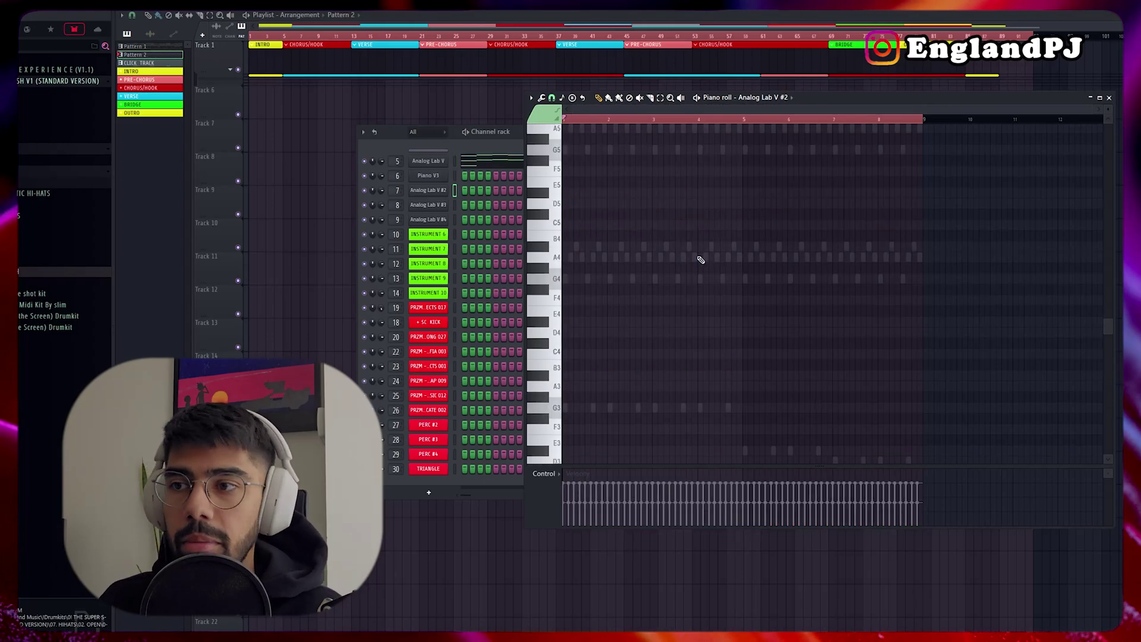
key(ctrl+v)
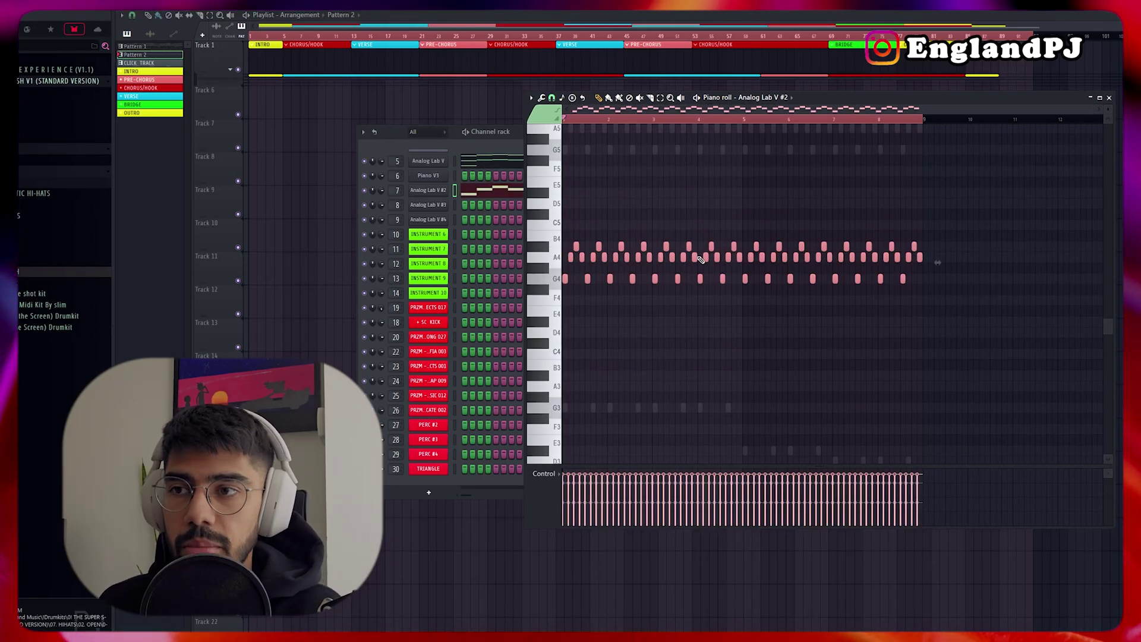
scroll(750, 316, up, 3)
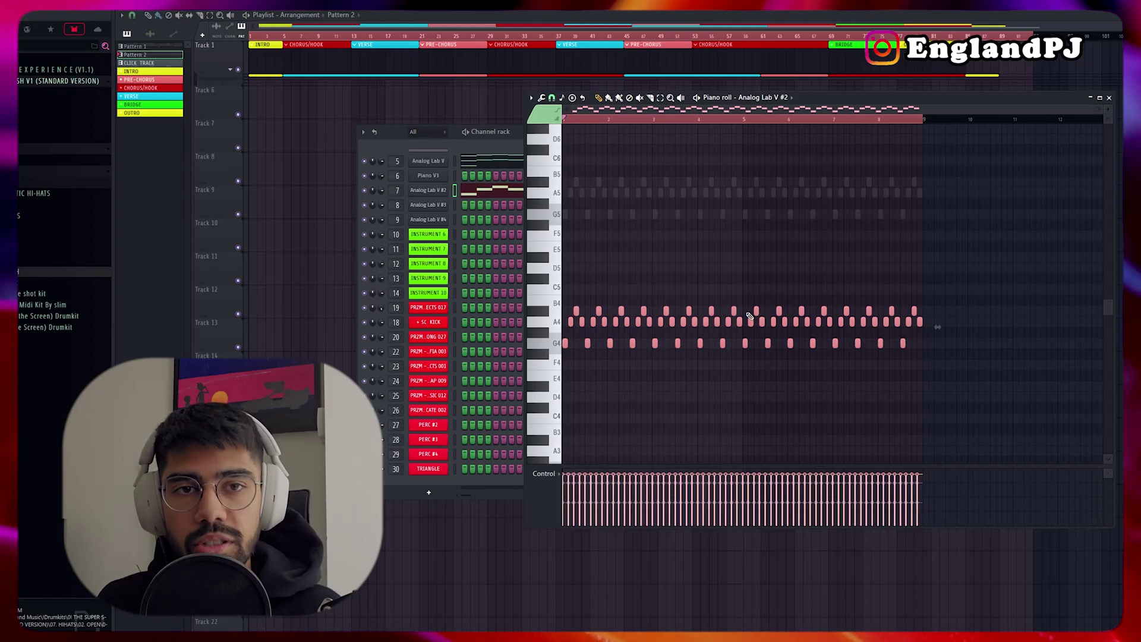
key(space)
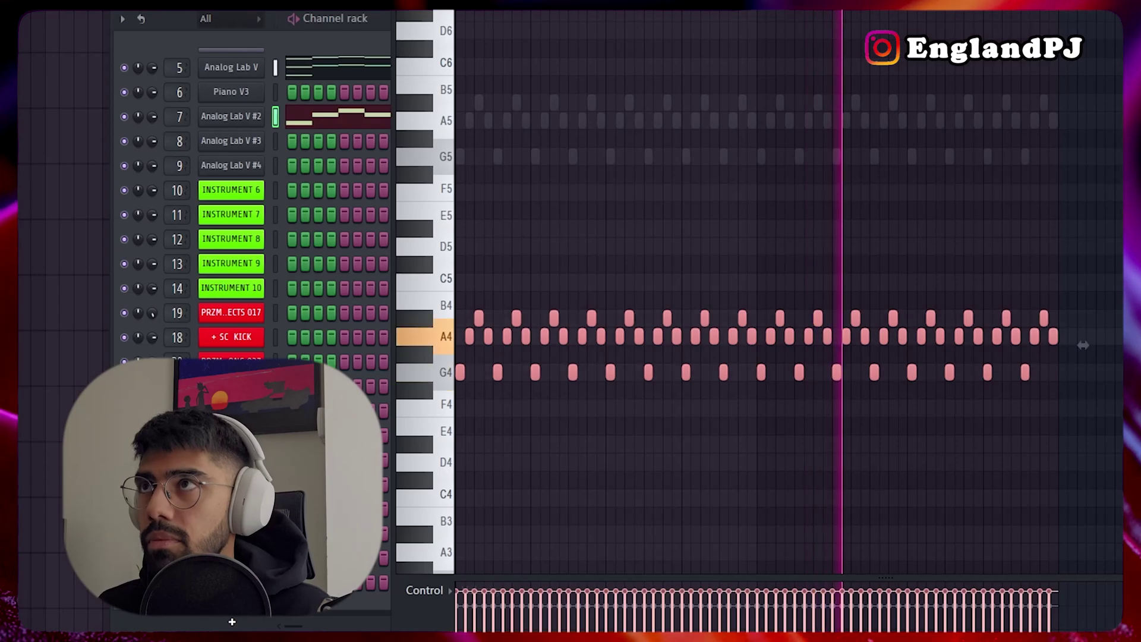
Step: Inspect the effects chain on mixer Insert 7 and listen to the two layers together
key(F9)
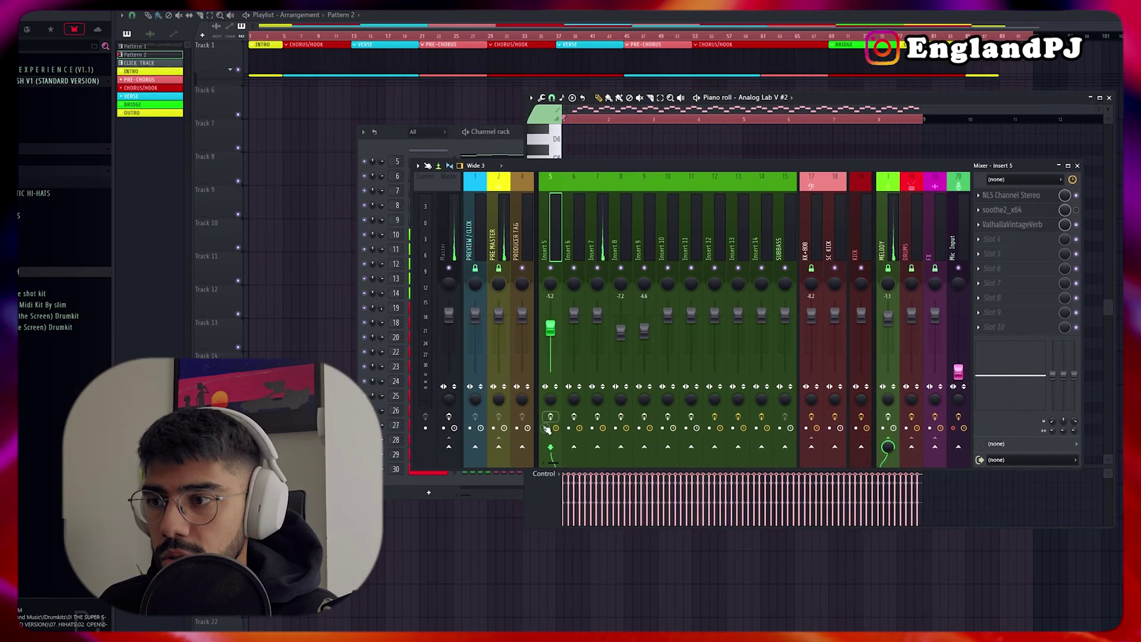
click(602, 245)
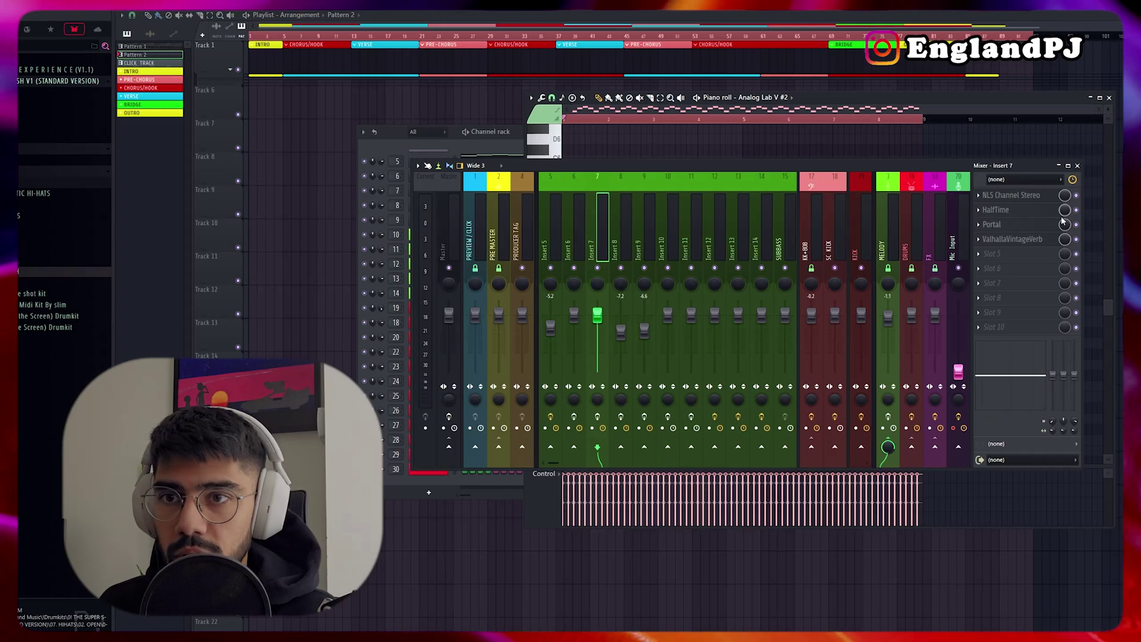
click(846, 138)
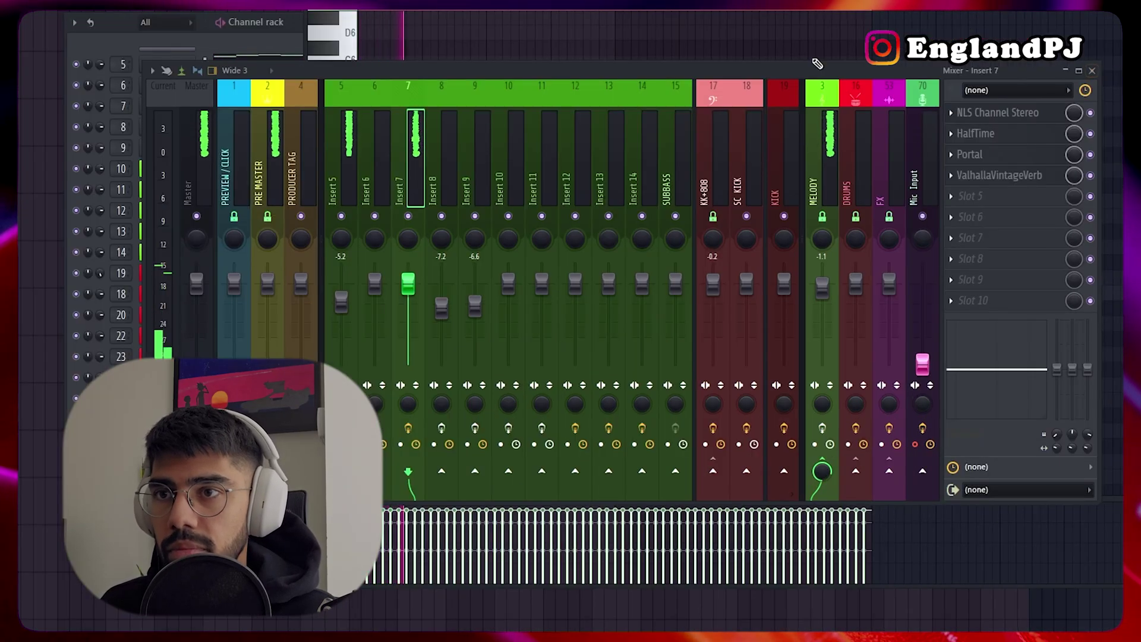
key(F9)
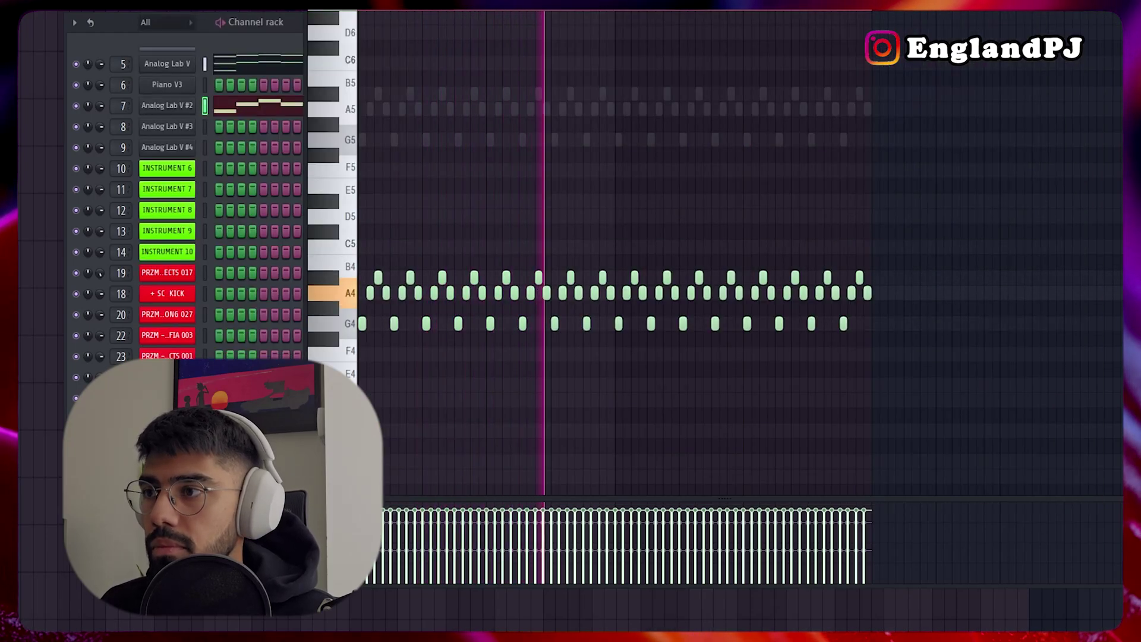
key(space)
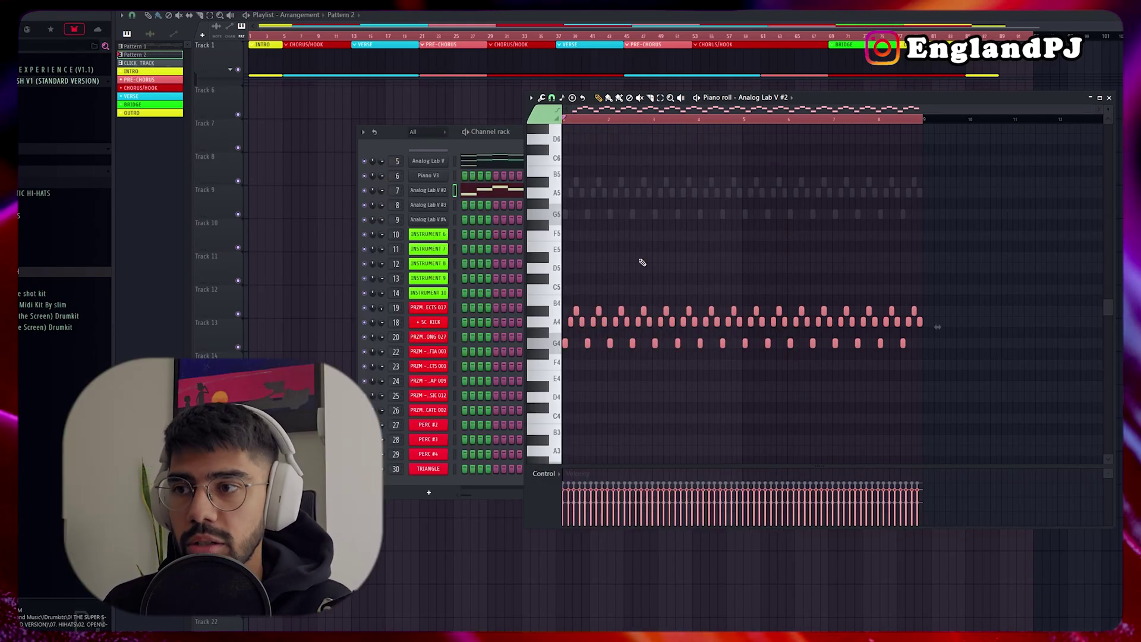
scroll(642, 262, down, 3)
click(566, 300)
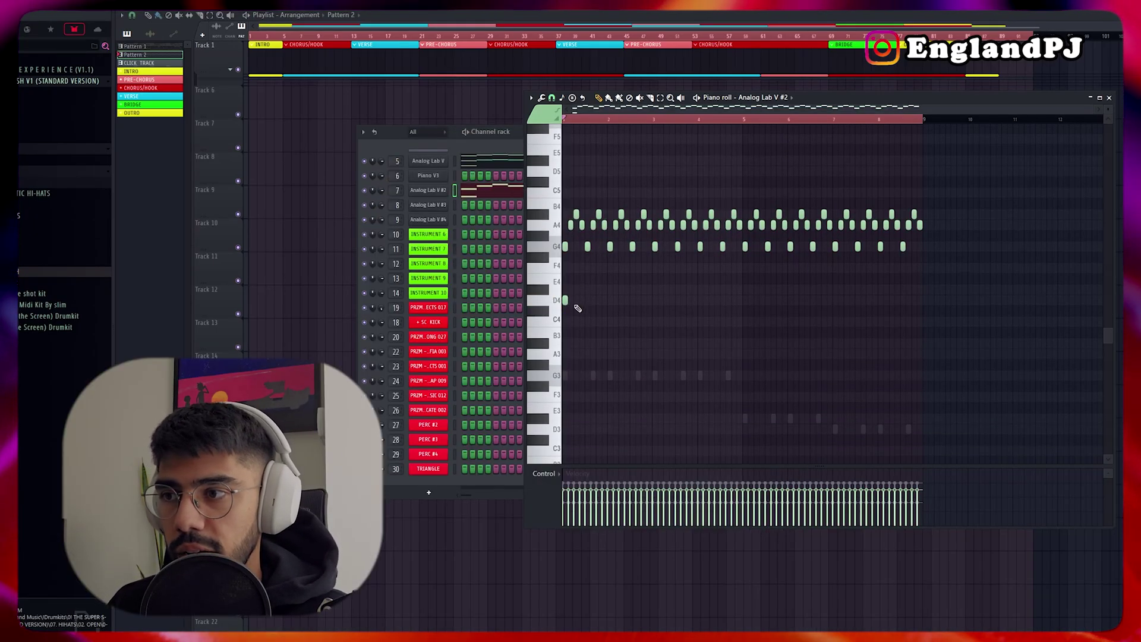
click(565, 321)
click(566, 344)
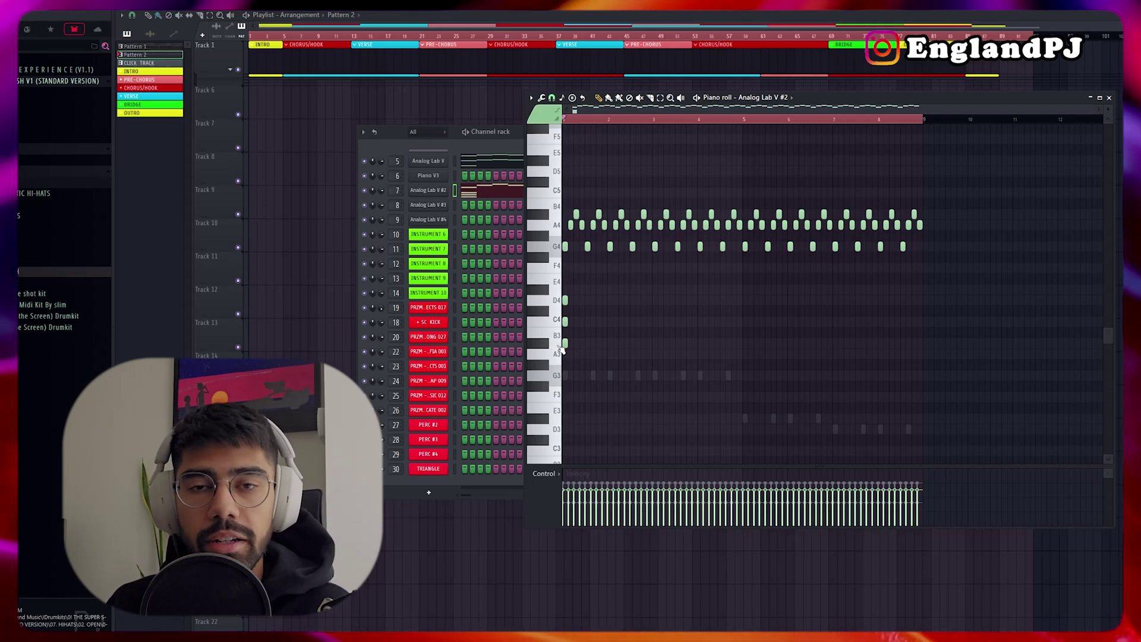
right_click(566, 300)
right_click(566, 321)
right_click(566, 344)
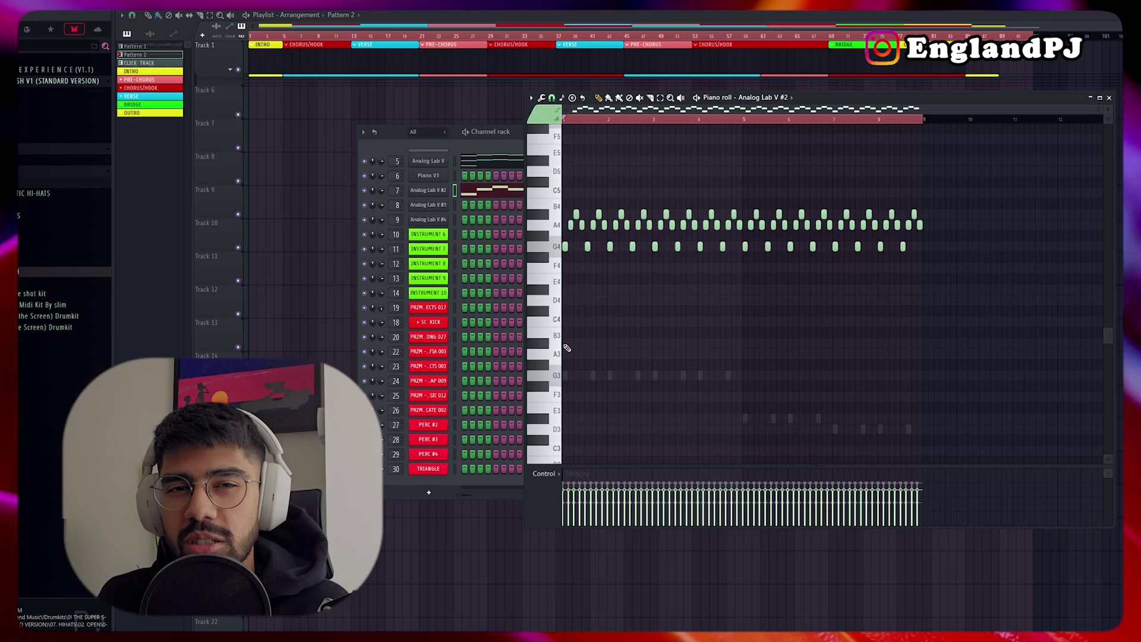
Step: Place two back-to-back two-bar G3 notes across bars 1 to 4 in the Piano V3 channel
key(Up)
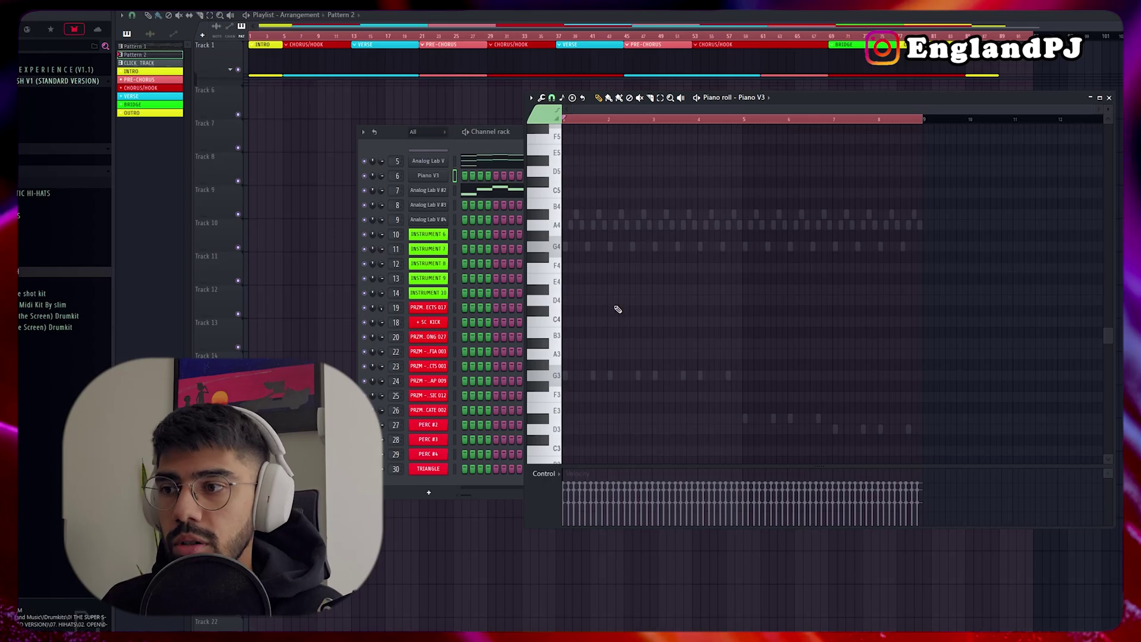
click(565, 375)
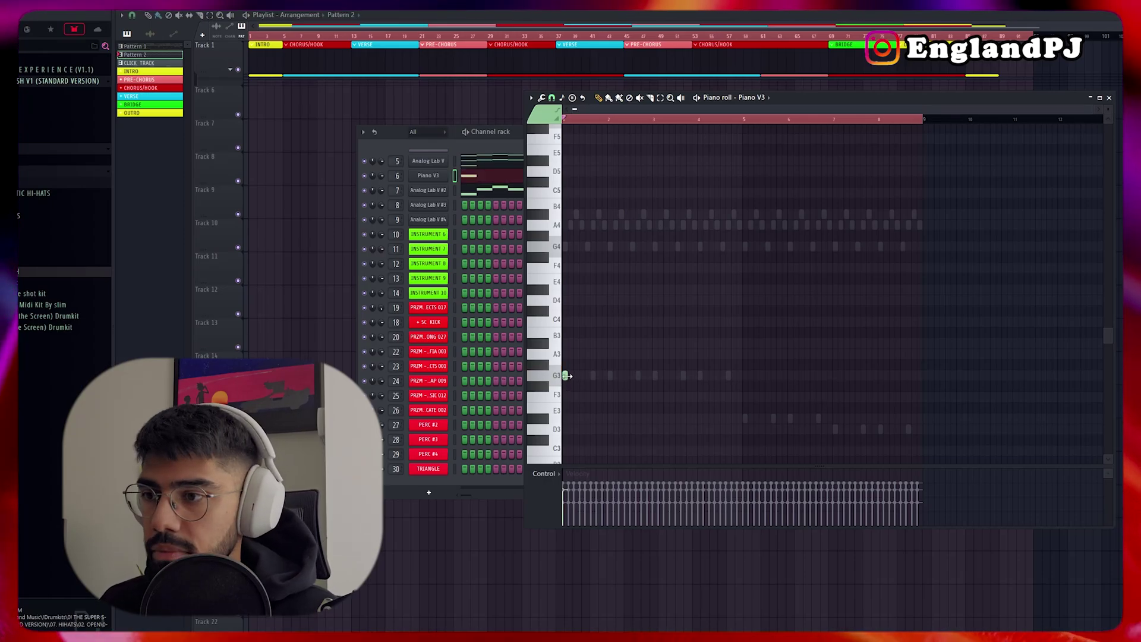
click(428, 176)
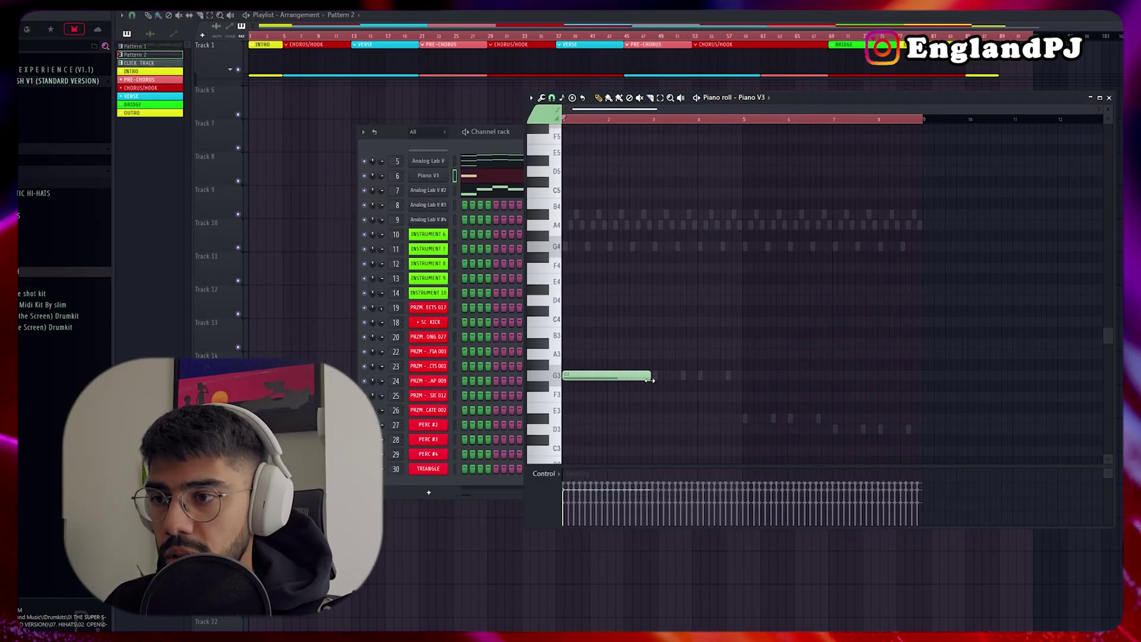
scroll(651, 379, up, 4)
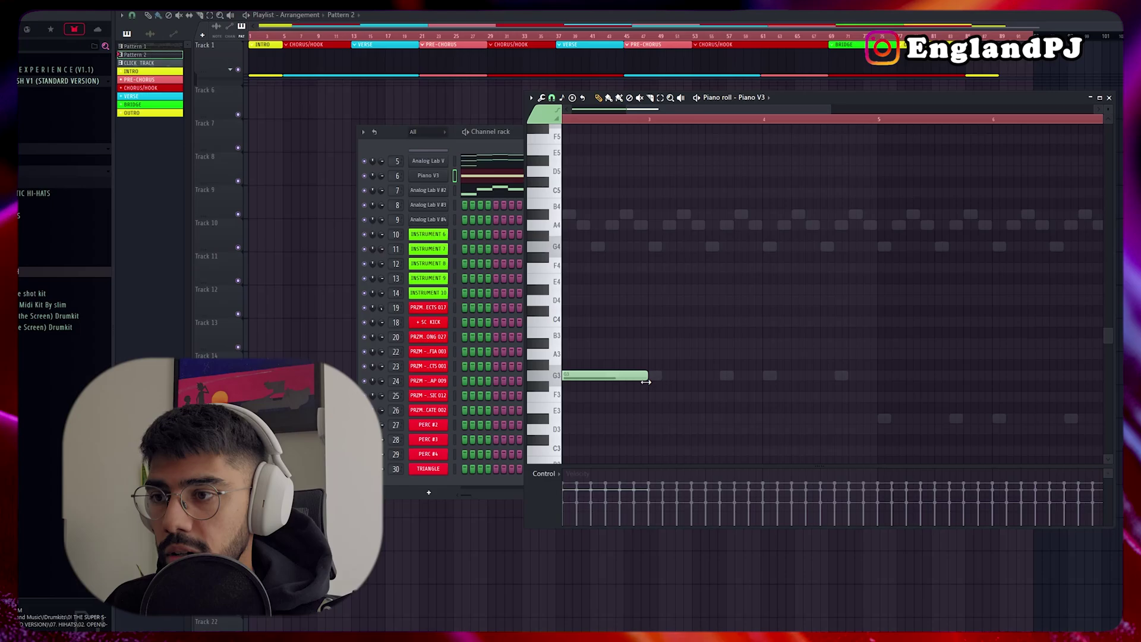
click(649, 375)
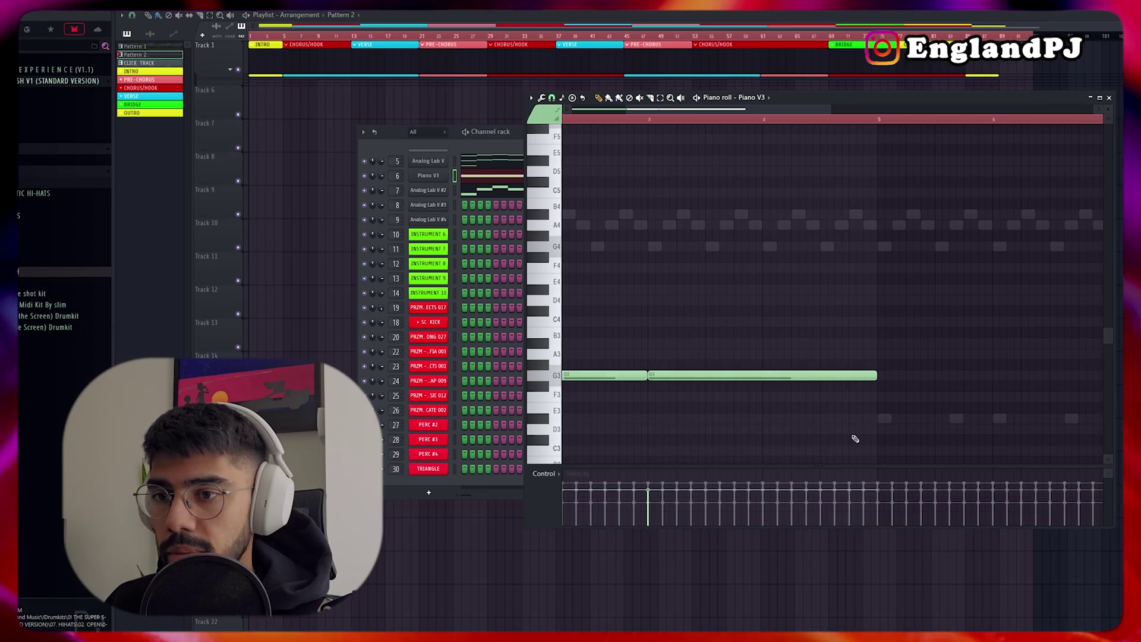
Step: Add a two-bar D#3 note at bar 5 and a two-bar D3 note at bar 7 in Piano V3, and play the pattern
click(879, 421)
scroll(880, 424, down, 3)
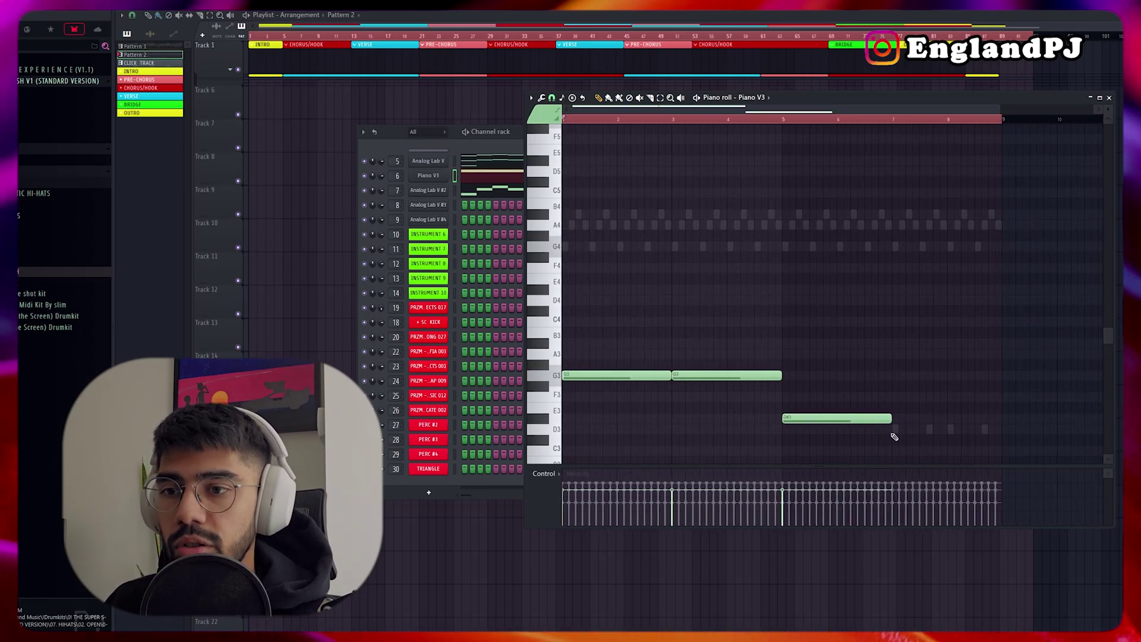
click(893, 429)
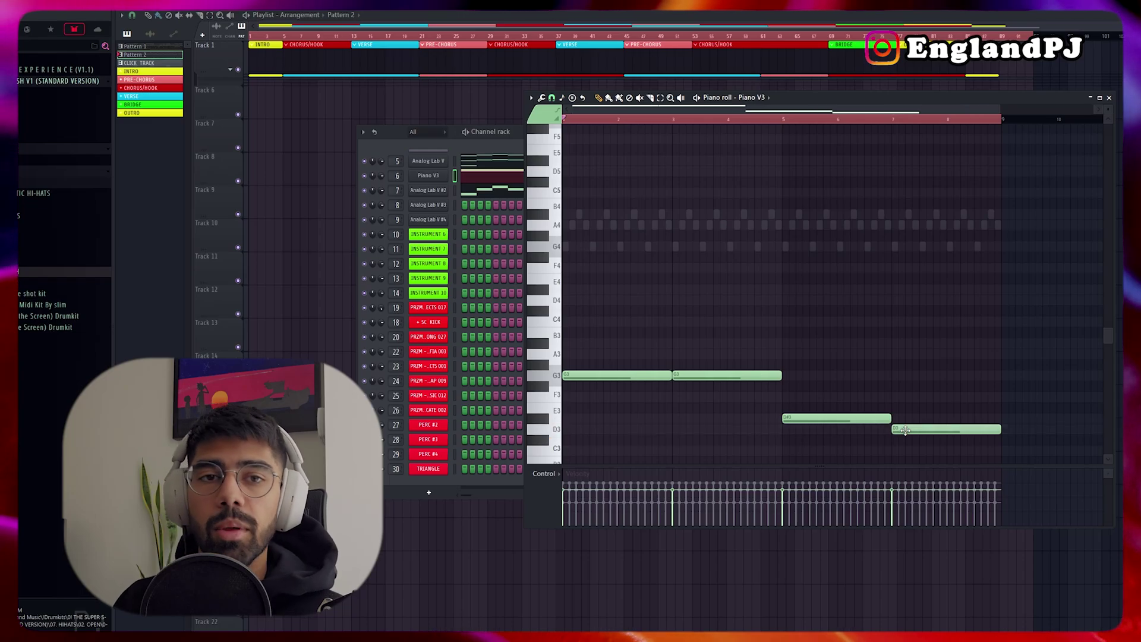
key(space)
scroll(862, 293, down, 2)
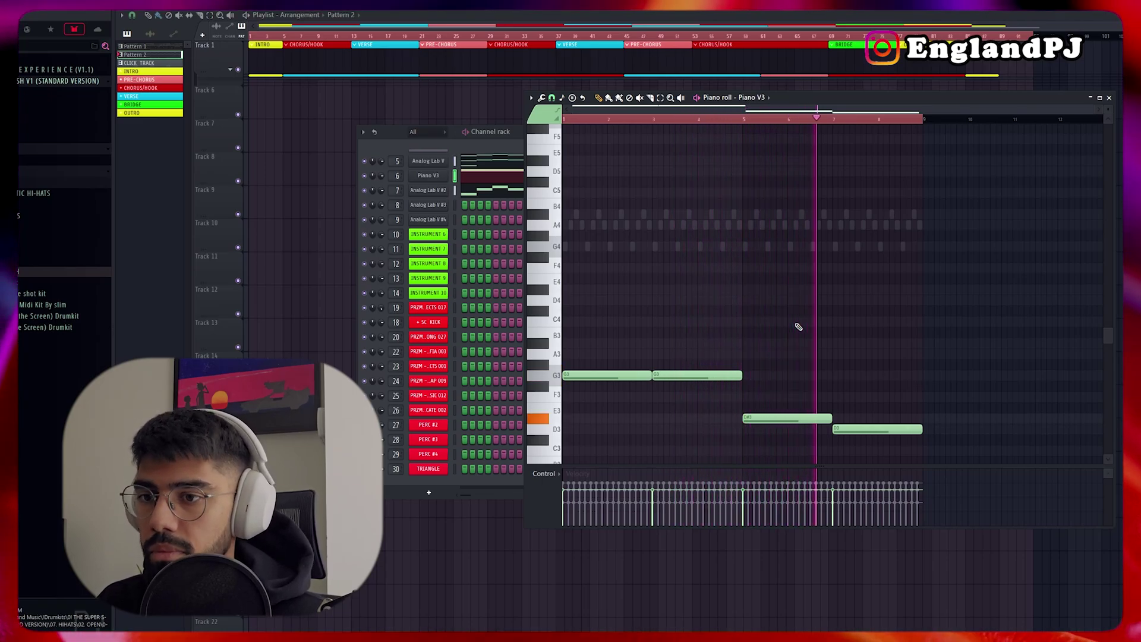
key(space)
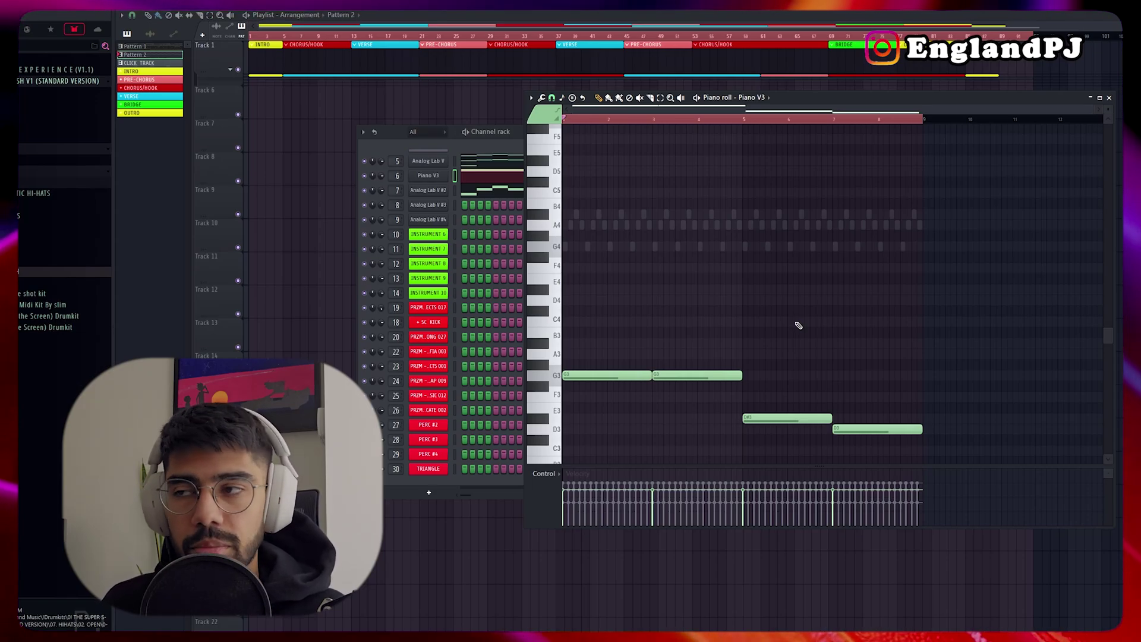
Step: Switch the piano roll to the Analog Lab V #3 channel and check which preset its instrument uses
click(455, 204)
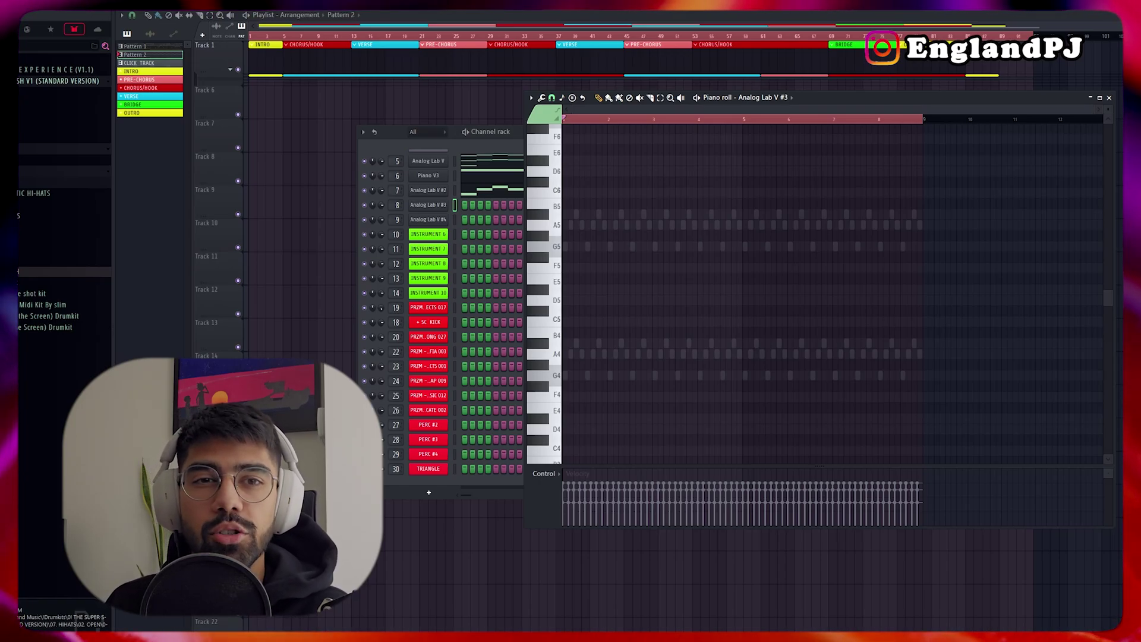
scroll(833, 285, up, 2)
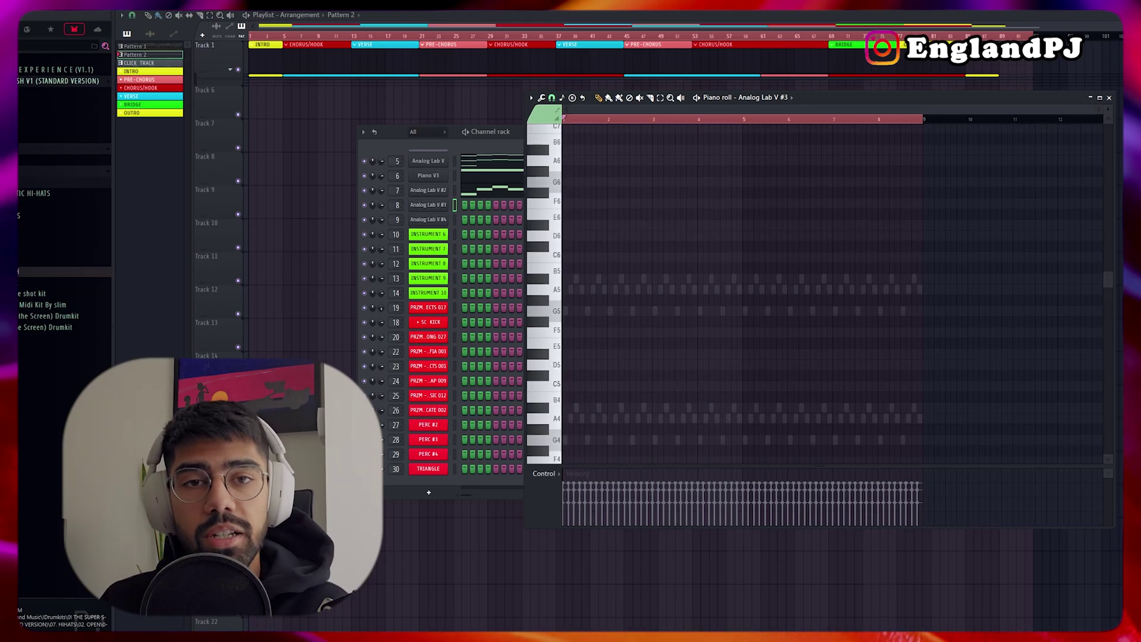
scroll(832, 286, down, 2)
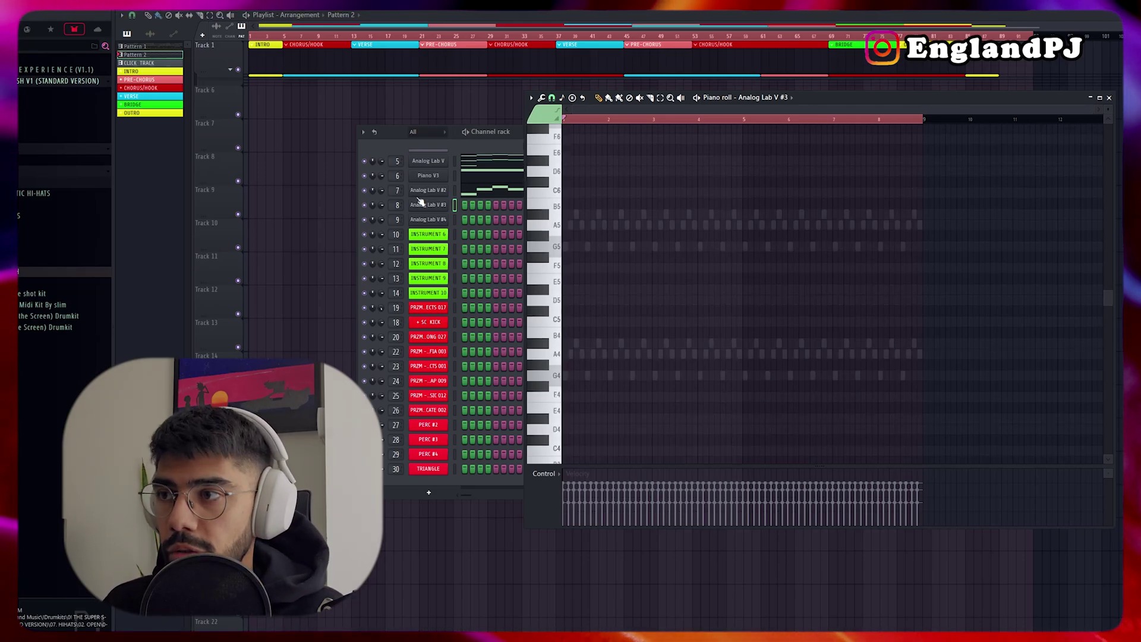
click(438, 206)
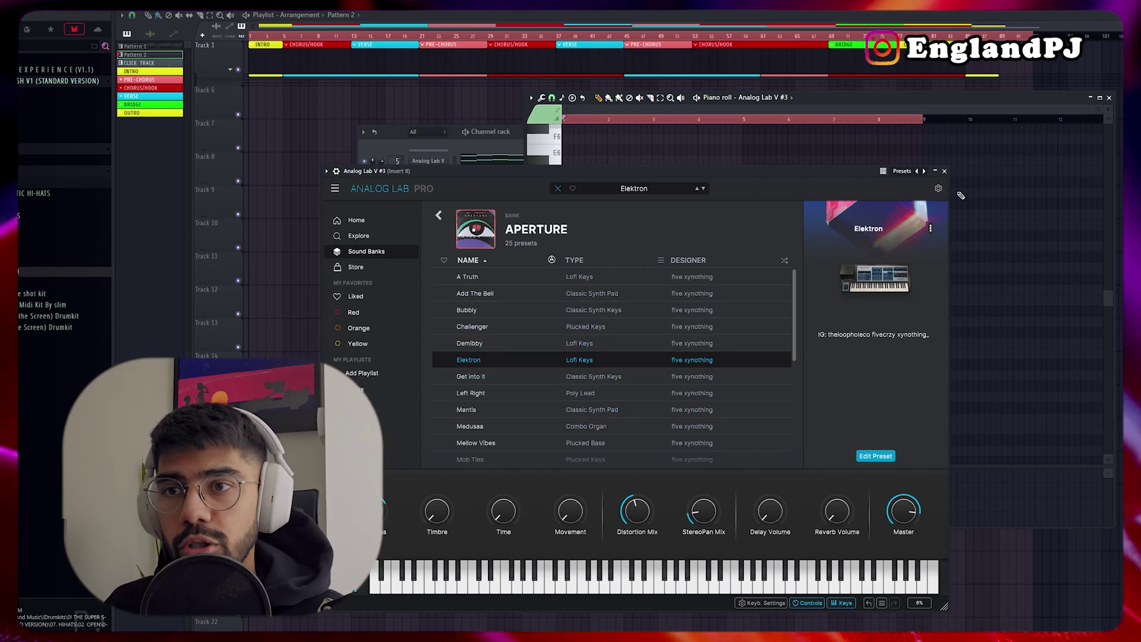
click(945, 171)
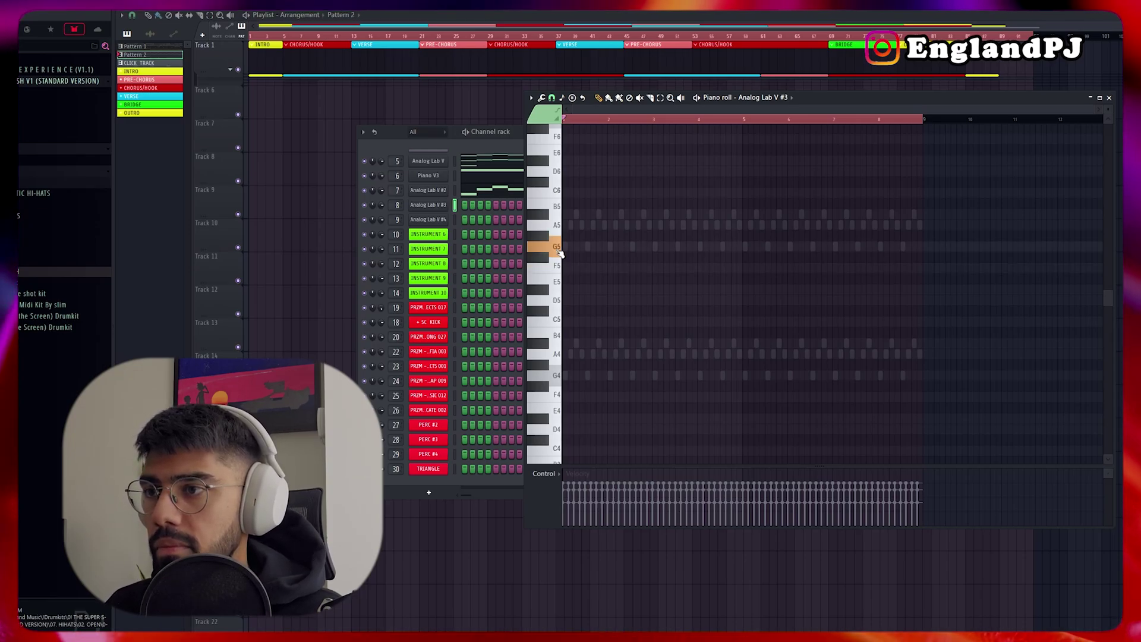
Step: Audition keys around G5 and A5 on the Analog Lab V #3 channel while the pattern plays
click(559, 228)
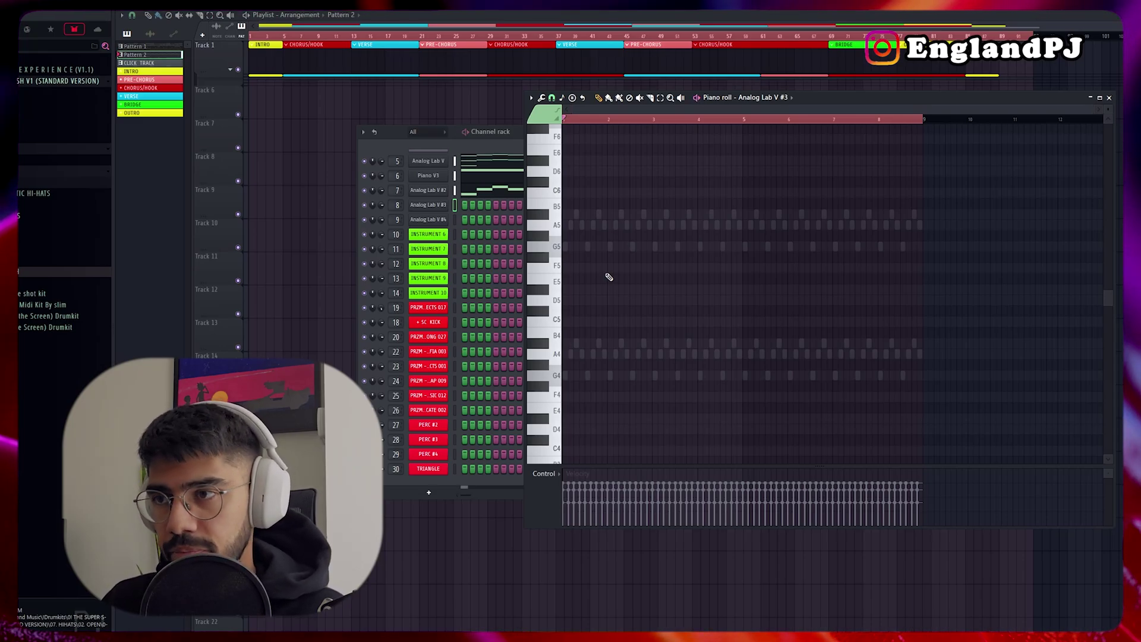
key(space)
click(613, 225)
right_click(613, 225)
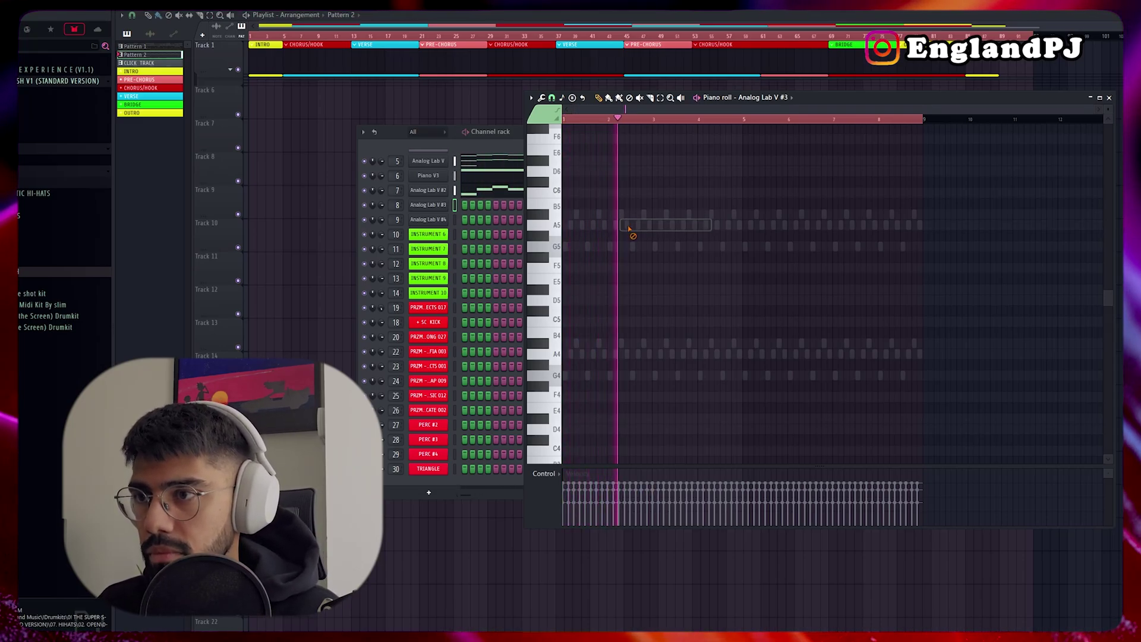
click(612, 224)
right_click(612, 225)
click(553, 226)
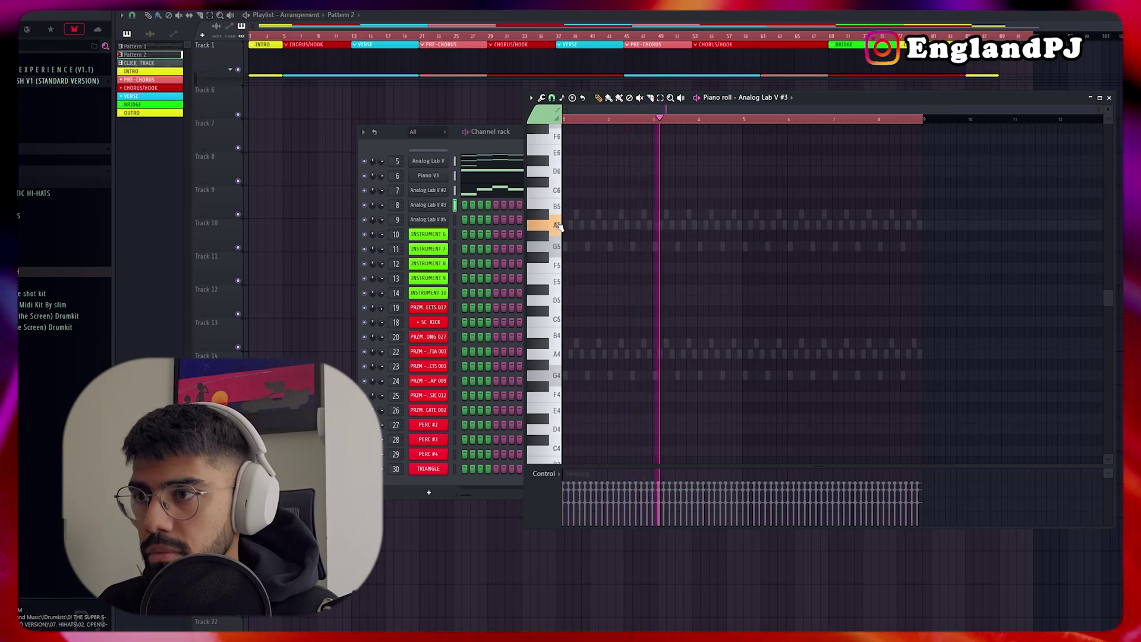
click(556, 192)
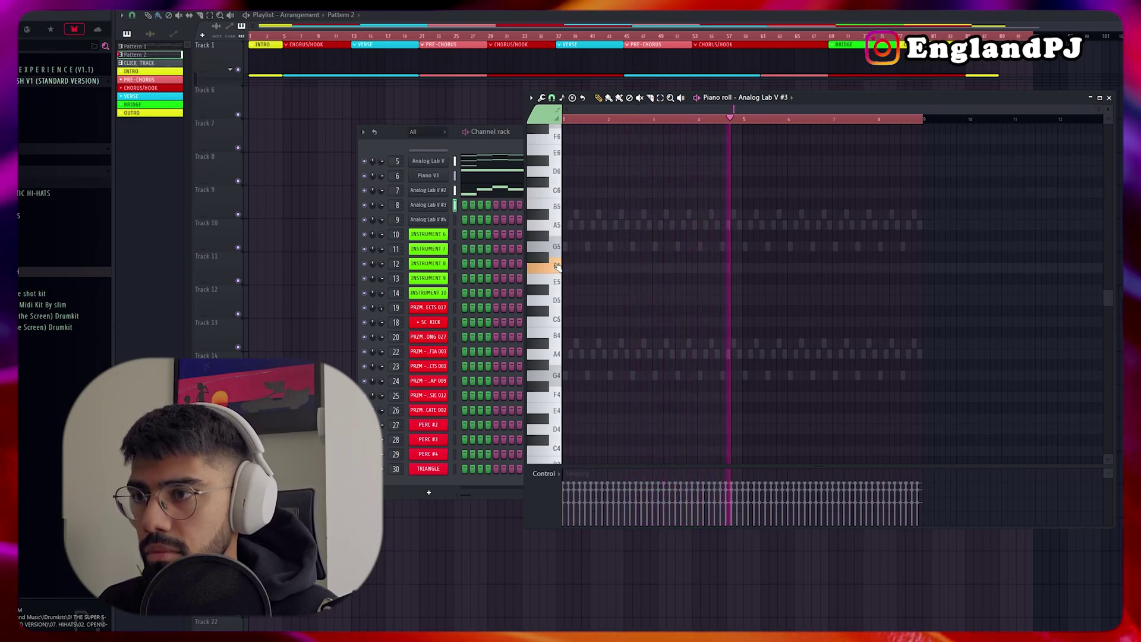
click(562, 300)
Step: Paste the notes G5, A#5, A5, D#5 and D5 at bars 1, 3, 4, 5 and 7 in Analog Lab V #3, deselect them and play them back
key(ctrl+v)
key(space)
key(space)
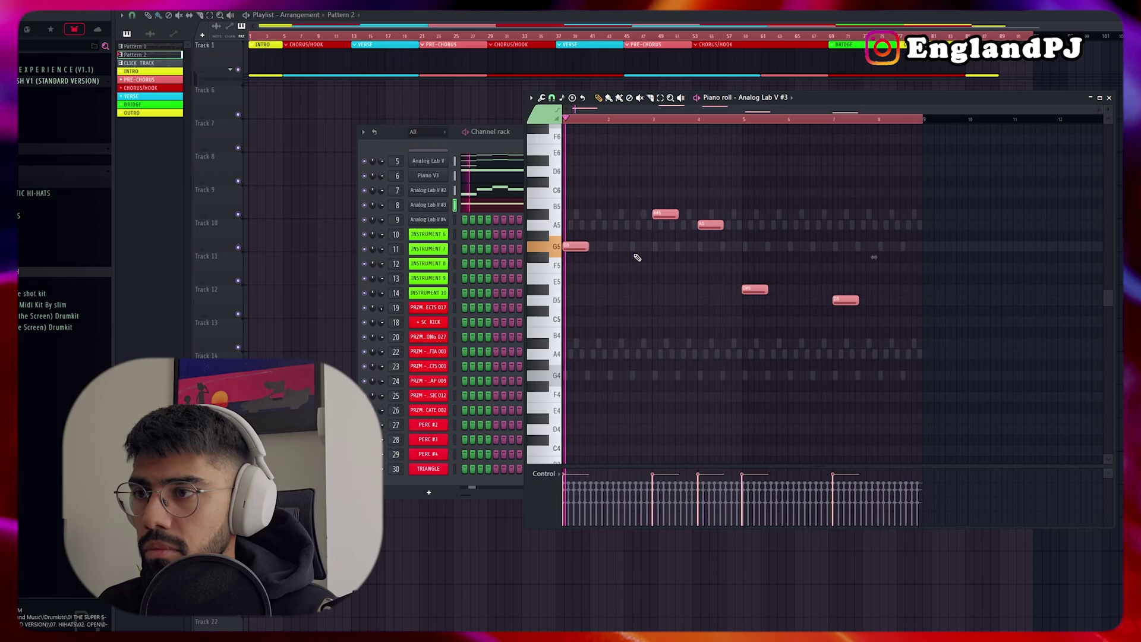
key(ctrl+d)
key(space)
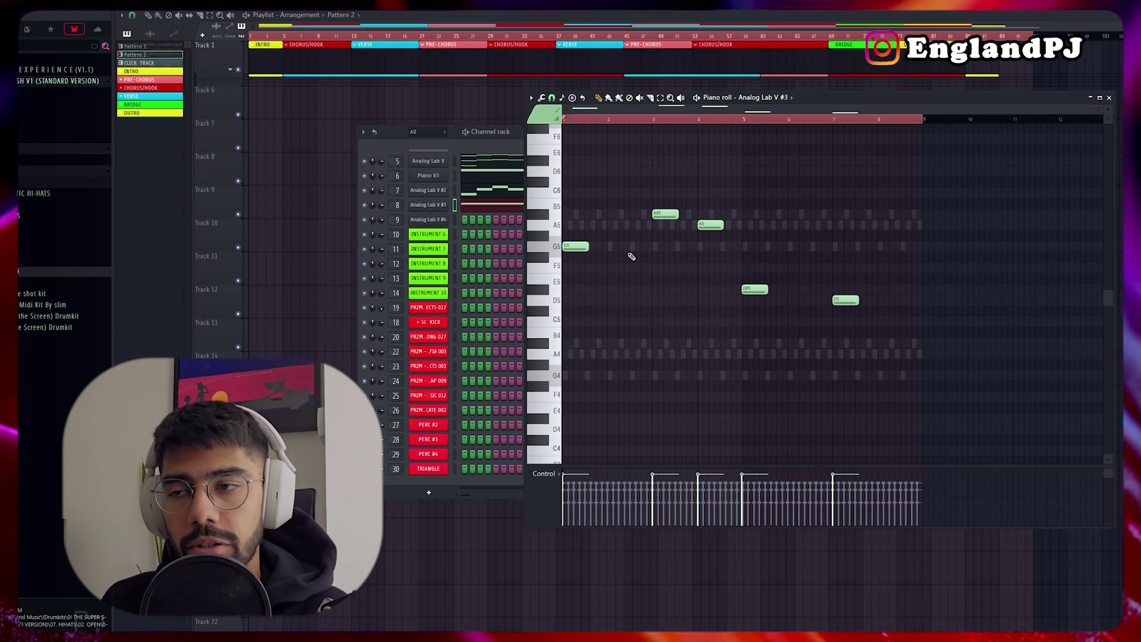
key(space)
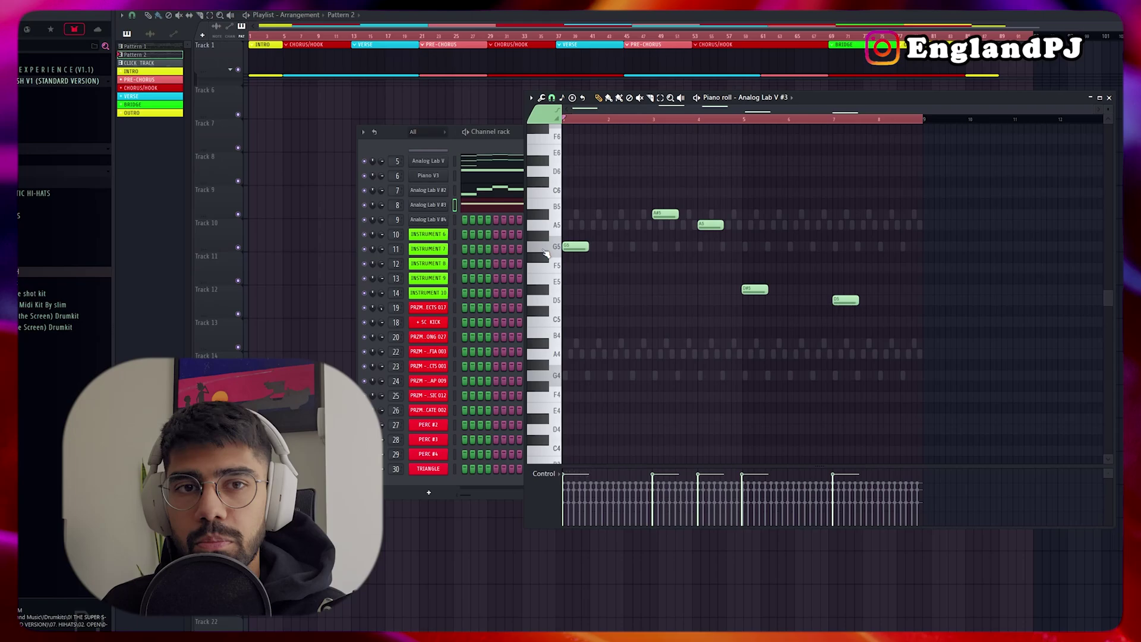
Step: Build a G5, A#5 and D6 chord at bar 1 in the Analog Lab V #4 channel and shorten it to about half a bar
key(Down)
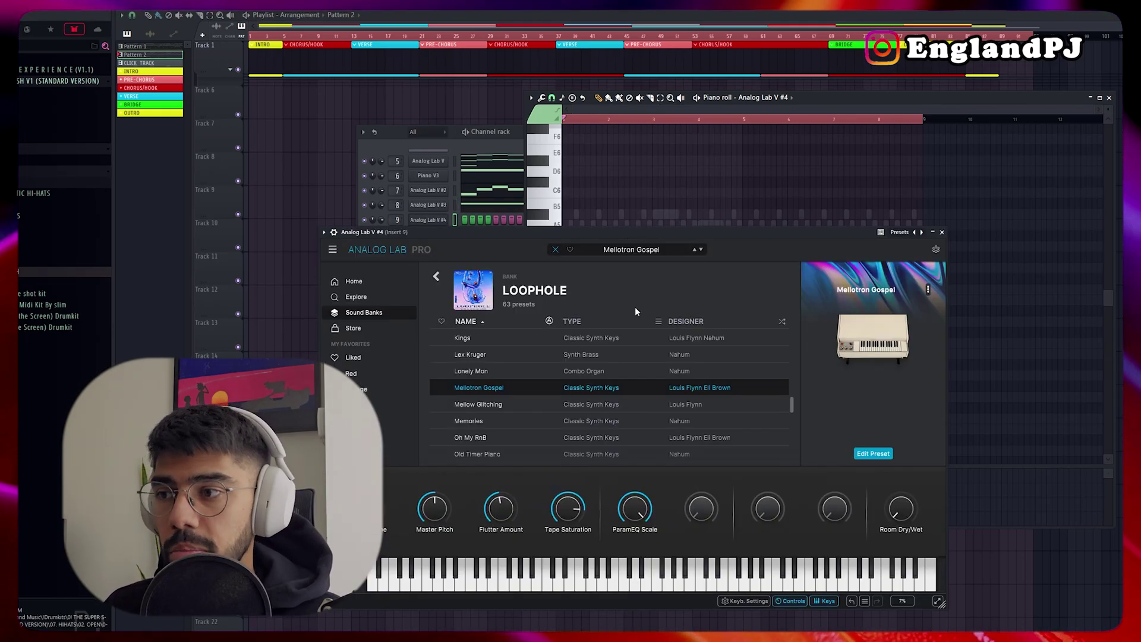
click(941, 232)
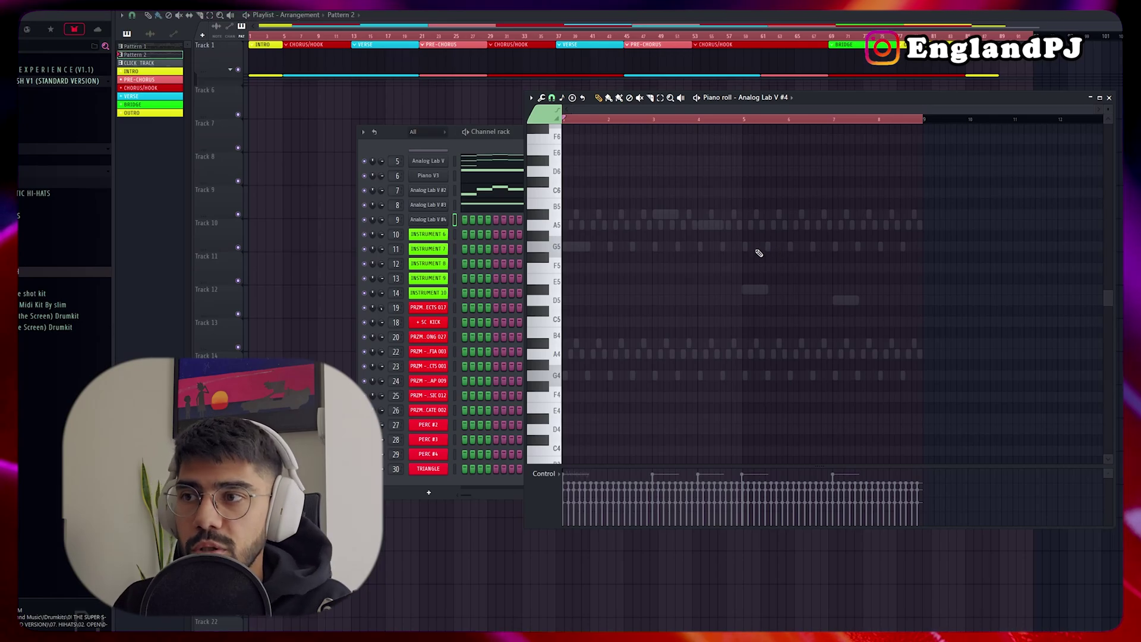
scroll(585, 278, up, 3)
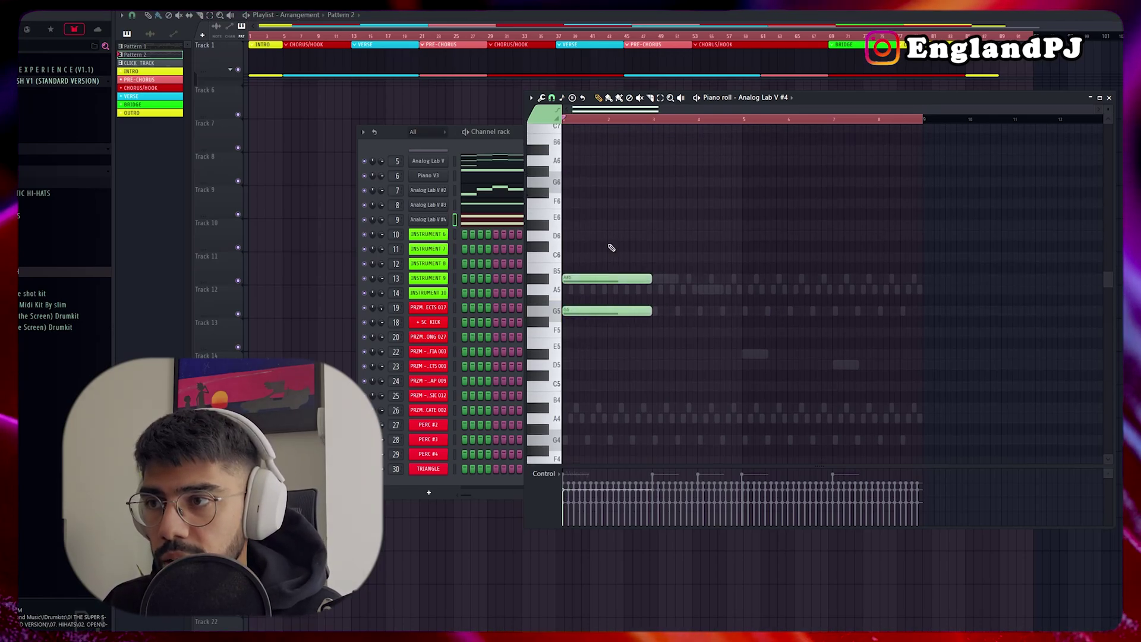
mouse_move(606, 246)
mouse_down()
mouse_move(570, 246)
mouse_move(605, 234)
mouse_up()
key(ctrl+a)
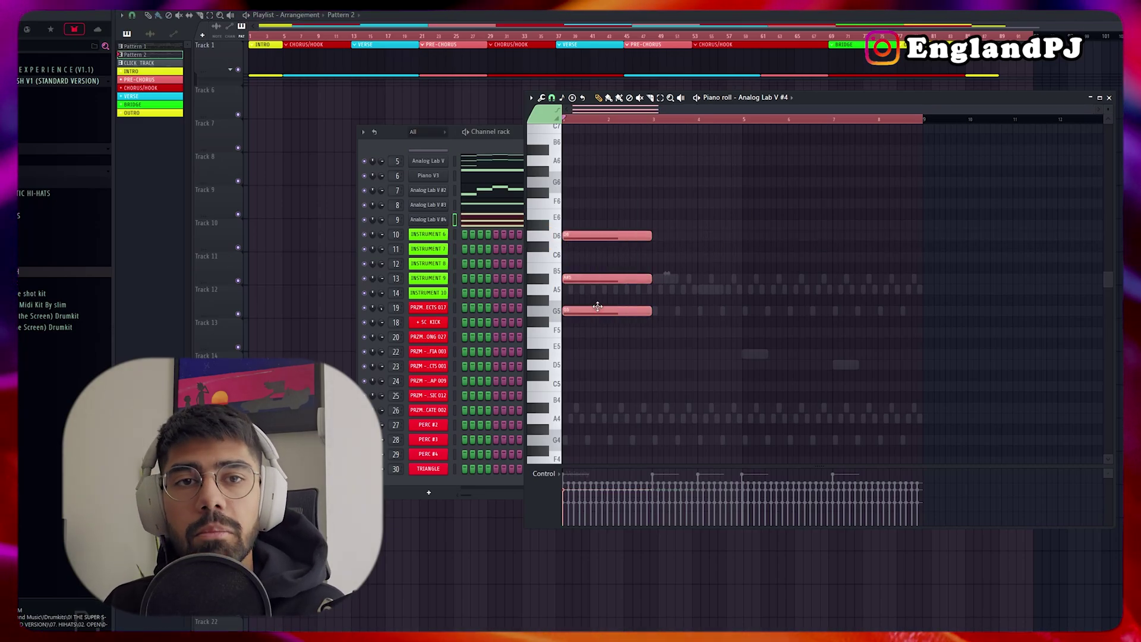
scroll(597, 306, up, 2)
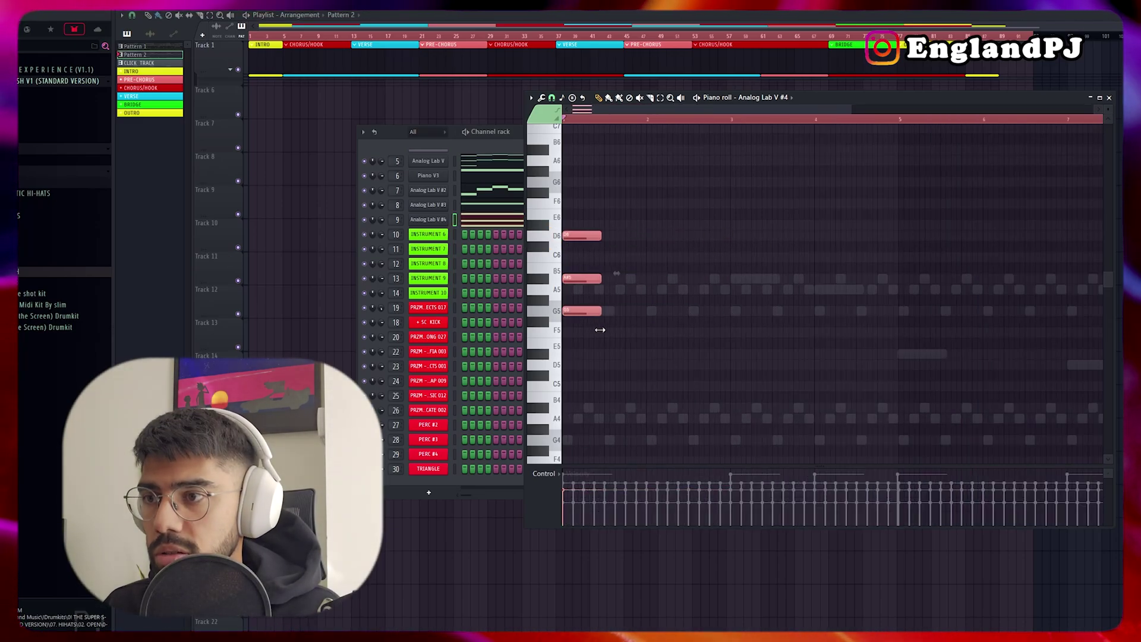
Step: Add half-bar A5 and A#5 notes in bar 2, repeat the chord at bar 3, and add C6 and D6 in bar 4 during playback
key(space)
click(654, 289)
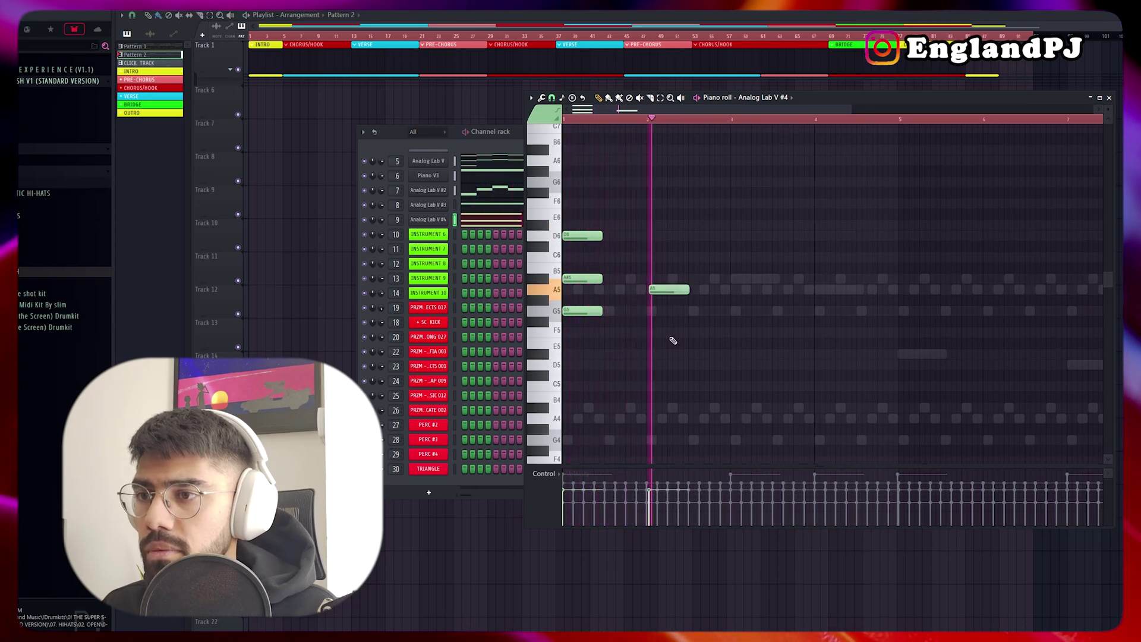
drag(669, 292, 666, 293)
key(space)
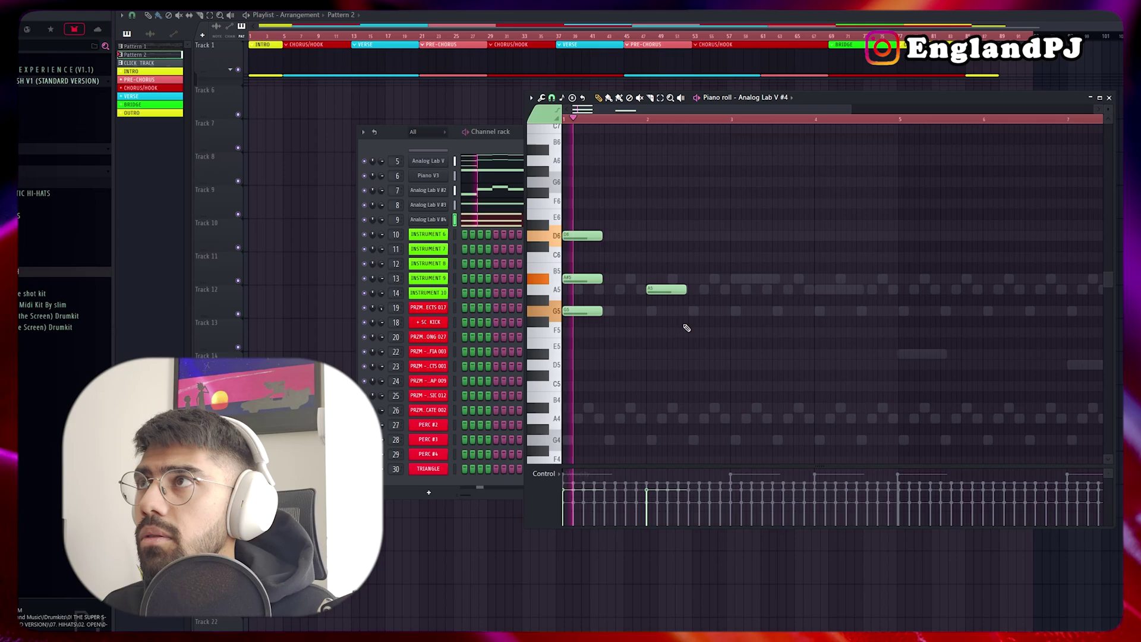
click(701, 278)
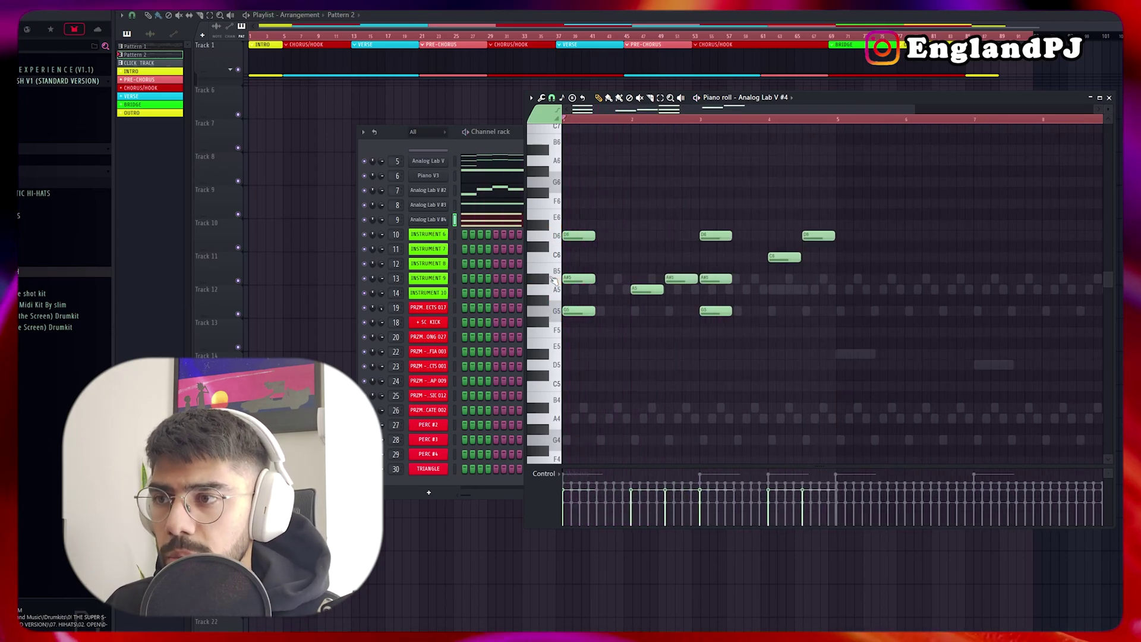
Step: Duplicate the whole four-bar Analog Lab V #4 phrase into bars 5 to 8
scroll(773, 297, down, 2)
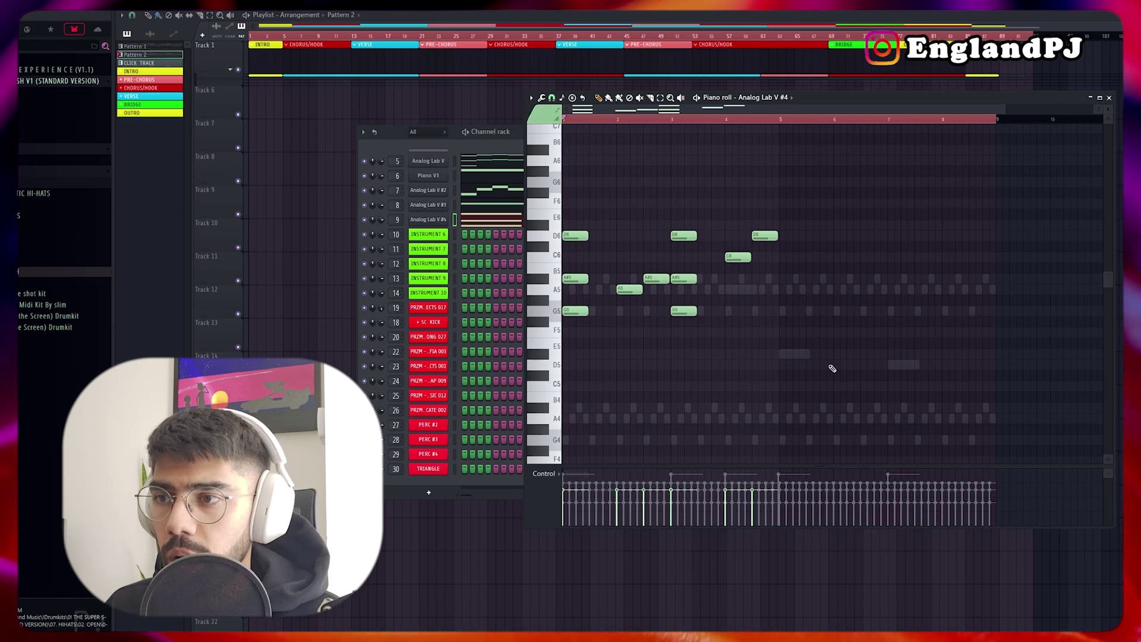
key(ctrl+a)
key(ctrl+b)
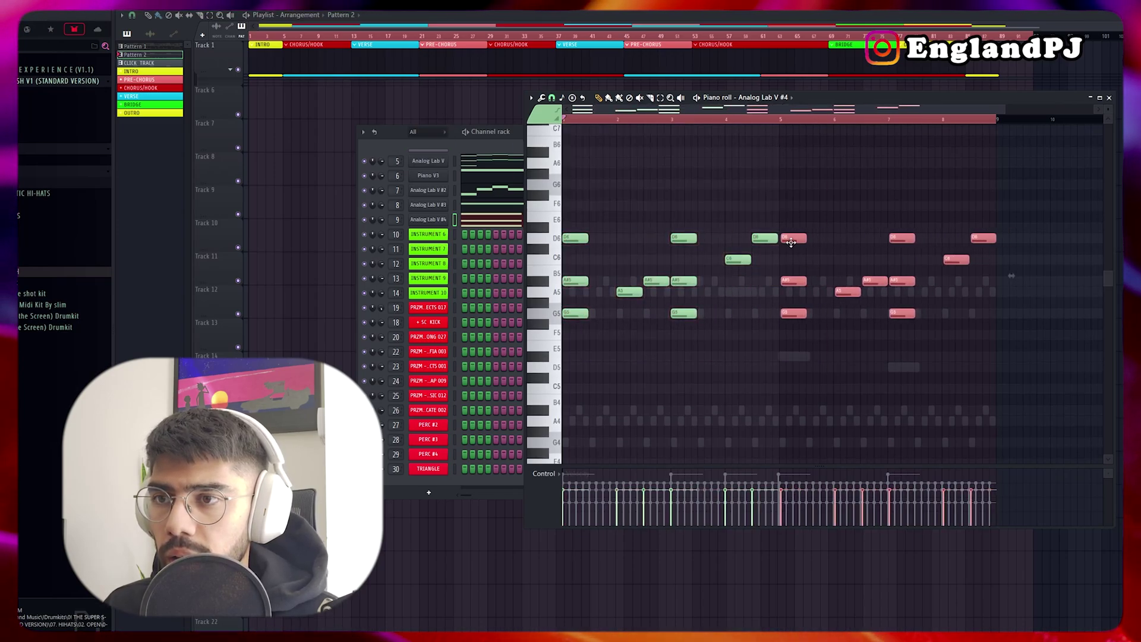
Step: Lower the duplicated G5 notes to D#5 at bar 5 and D5 at bar 7, raise bar 8's notes to D#6 and F6, and play the result
scroll(788, 286, up, 3)
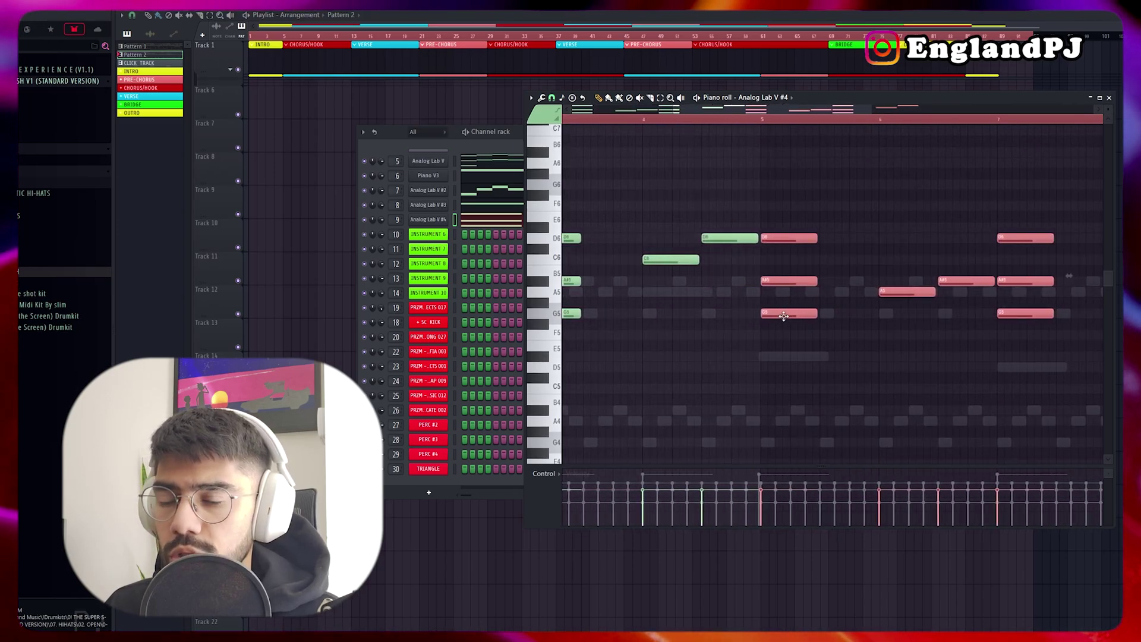
scroll(784, 317, down, 3)
drag(951, 356, 747, 316)
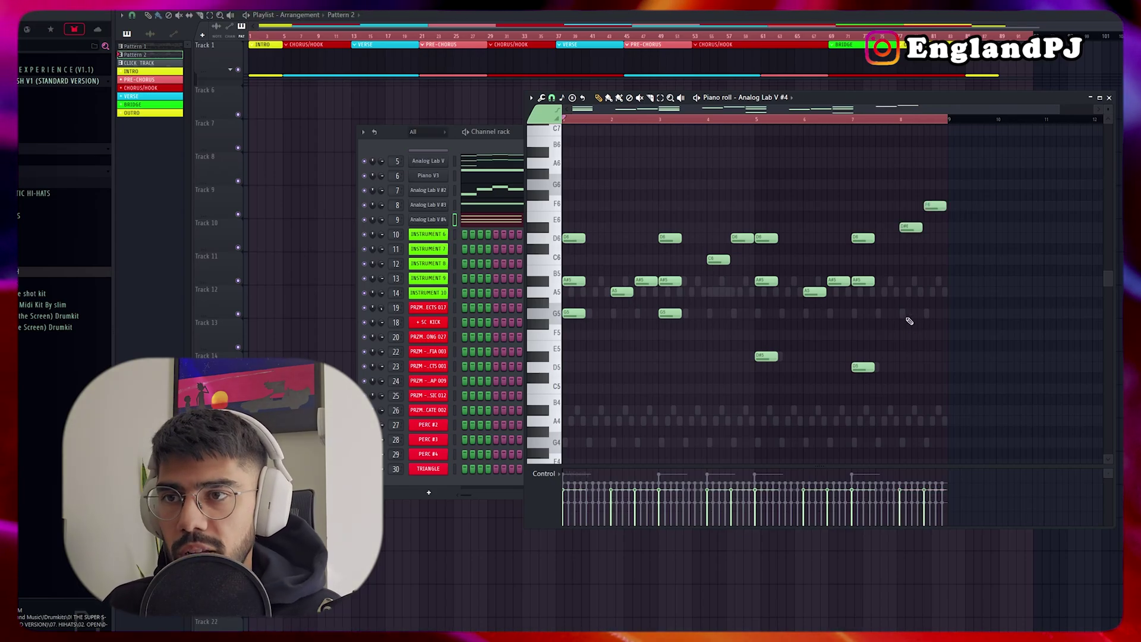
key(space)
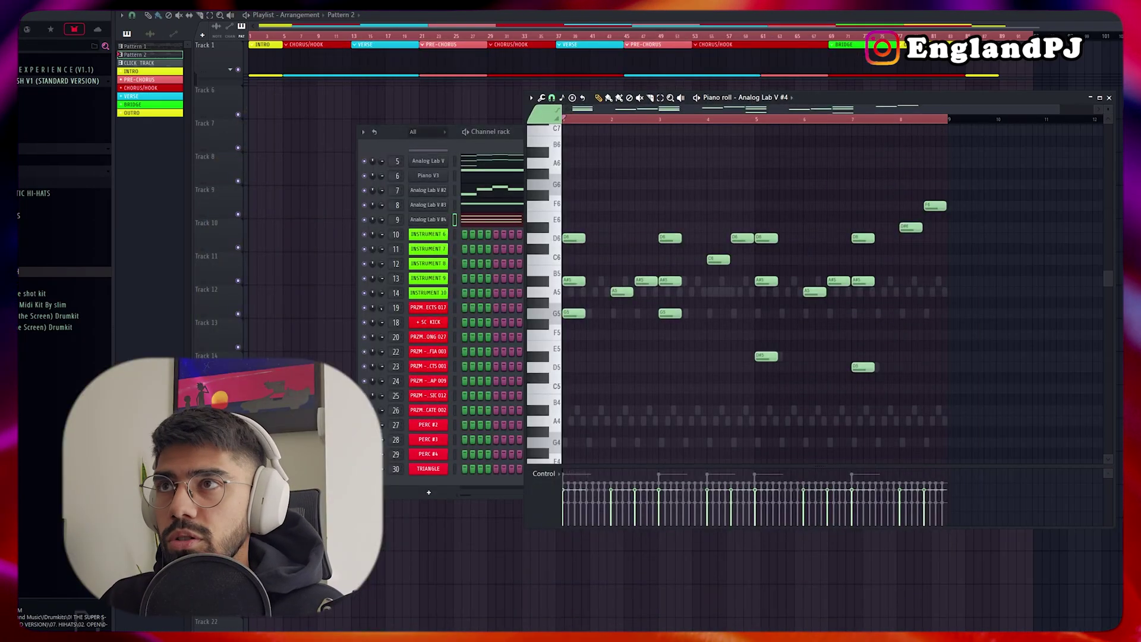
key(space)
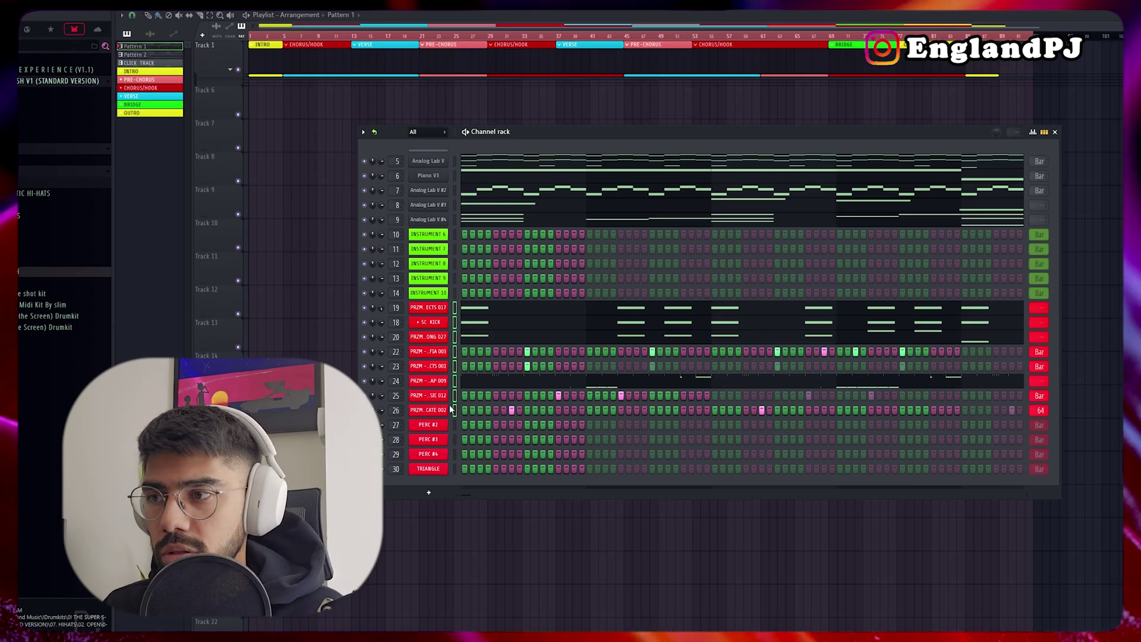
Step: Open the SPINZ LONG 027 808 pattern in the piano roll and play it back to review its notes
click(690, 337)
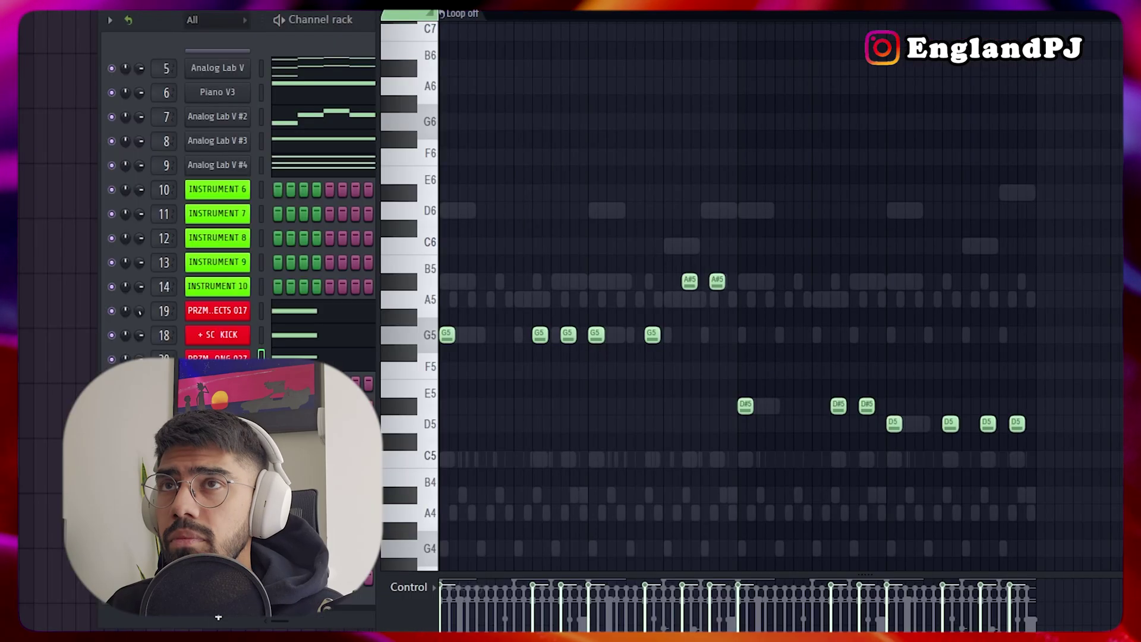
key(space)
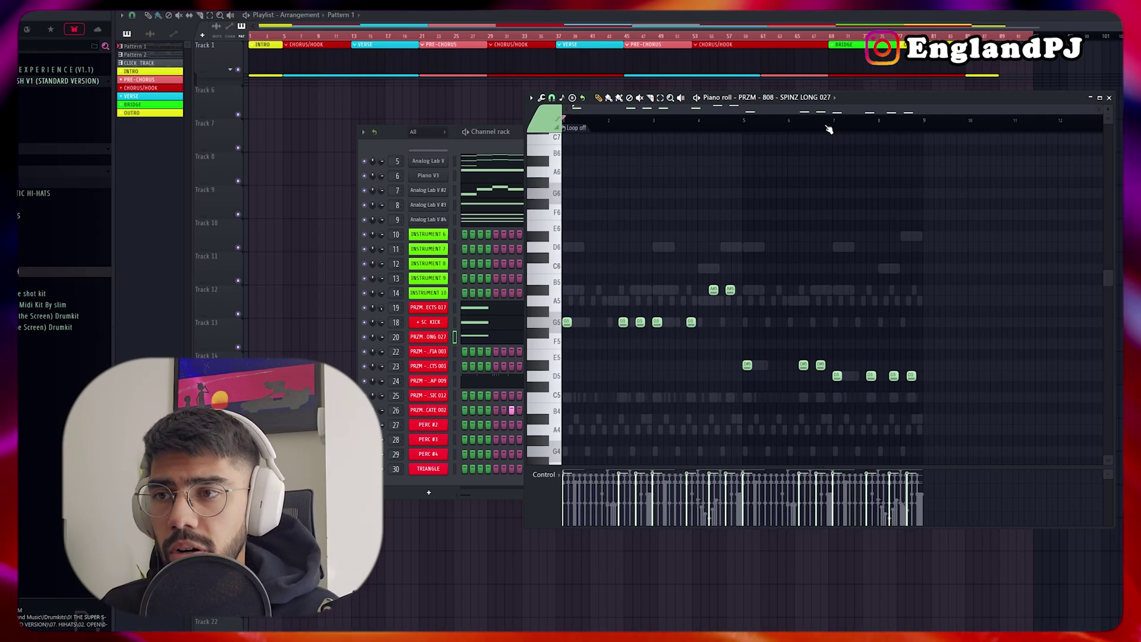
key(space)
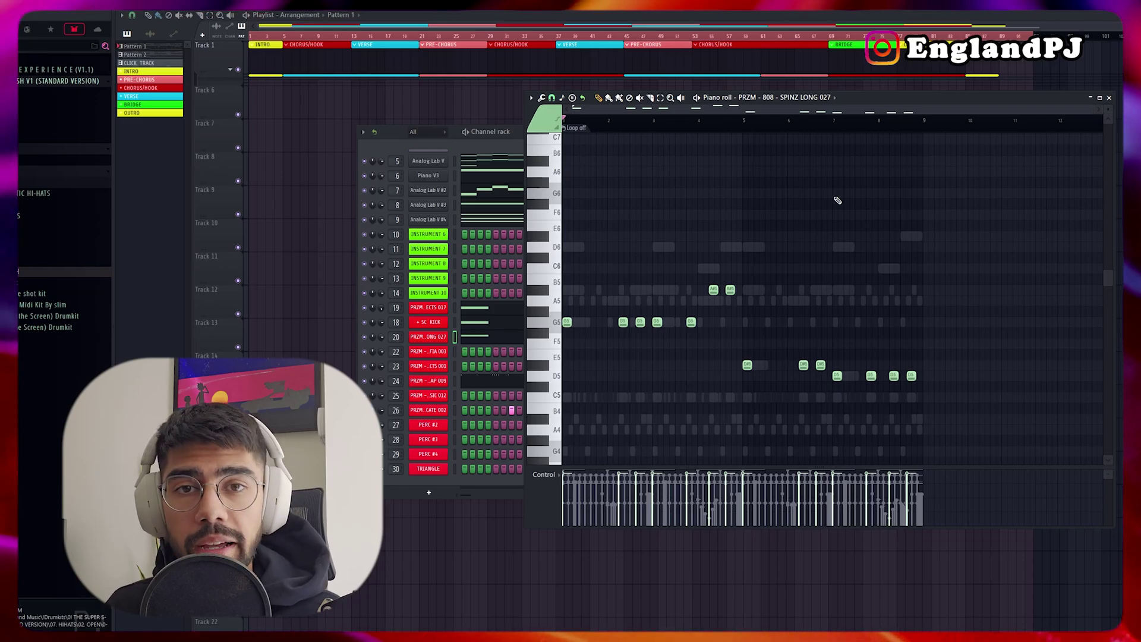
Step: Open the mixer and review the effect chains on the MELODY bus and Insert 5
click(515, 148)
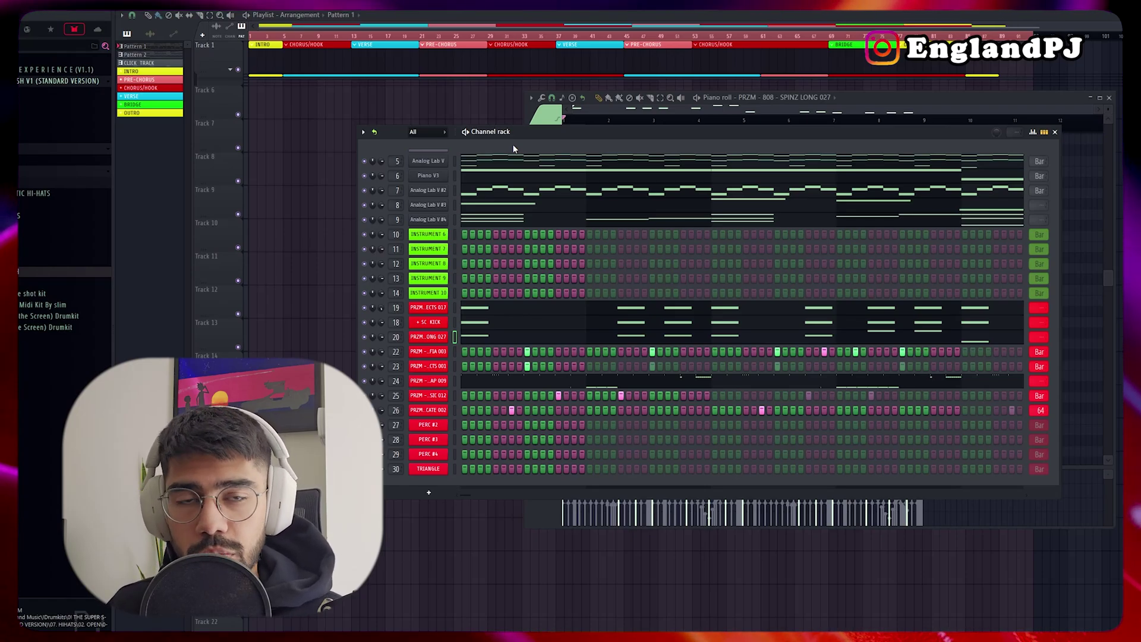
key(F9)
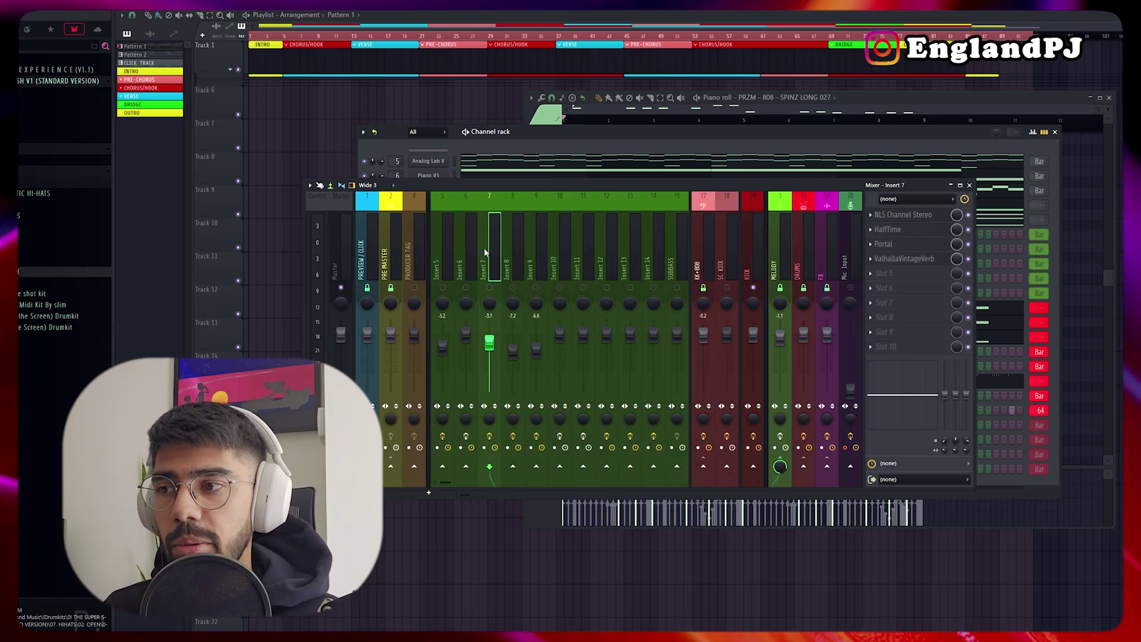
key(Left)
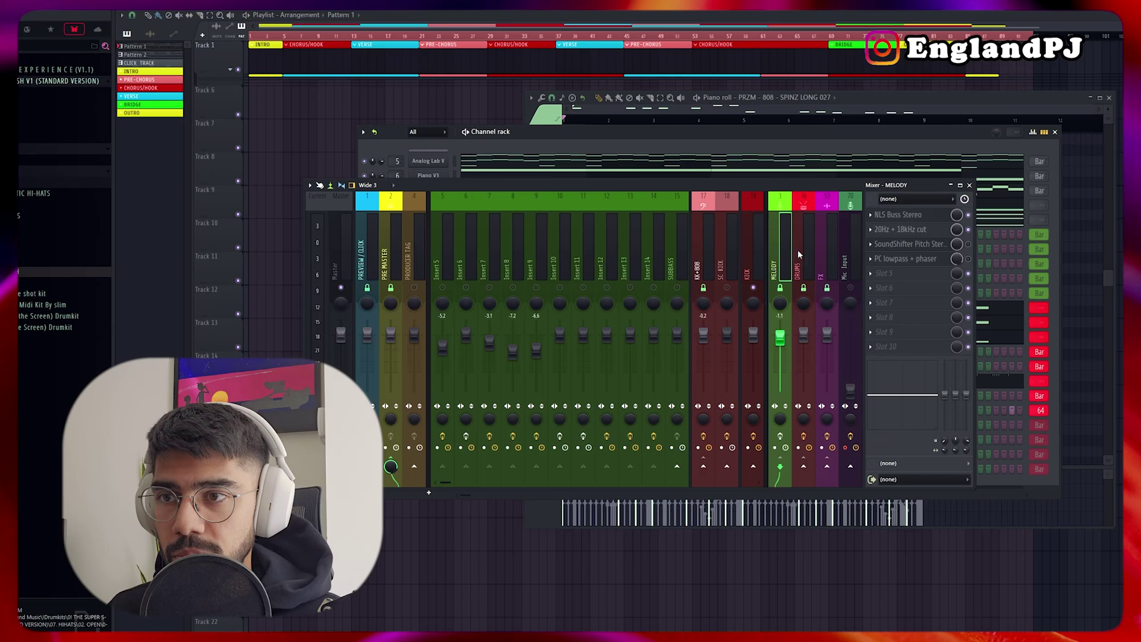
click(448, 265)
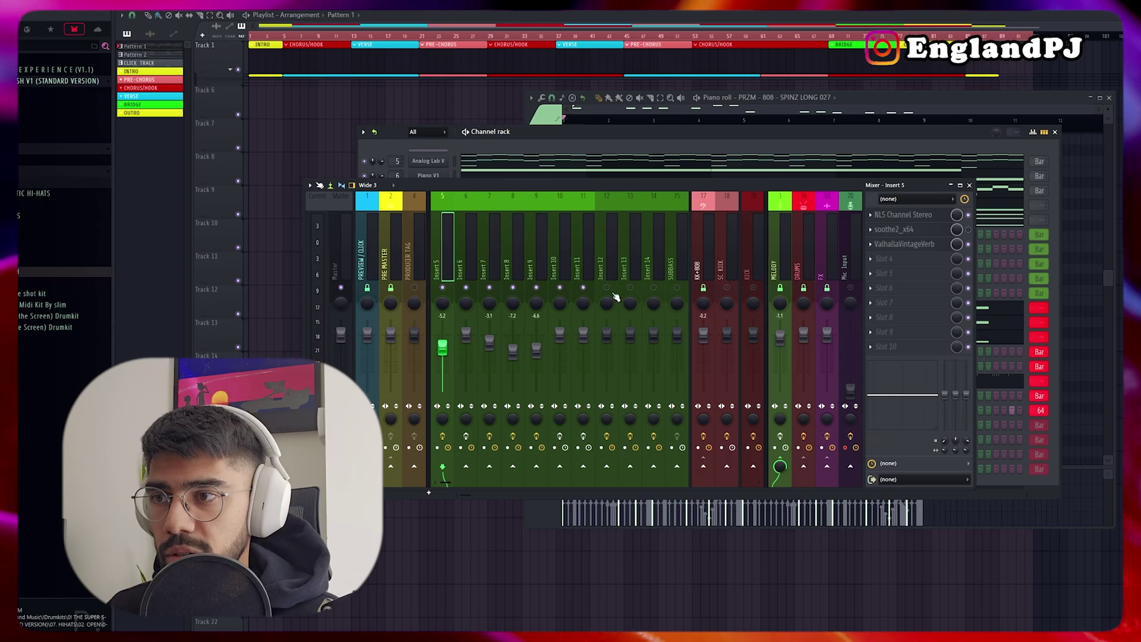
Step: Play the melody, check the individual insert tracks, and raise Insert 8's level to -4.7 dB
key(space)
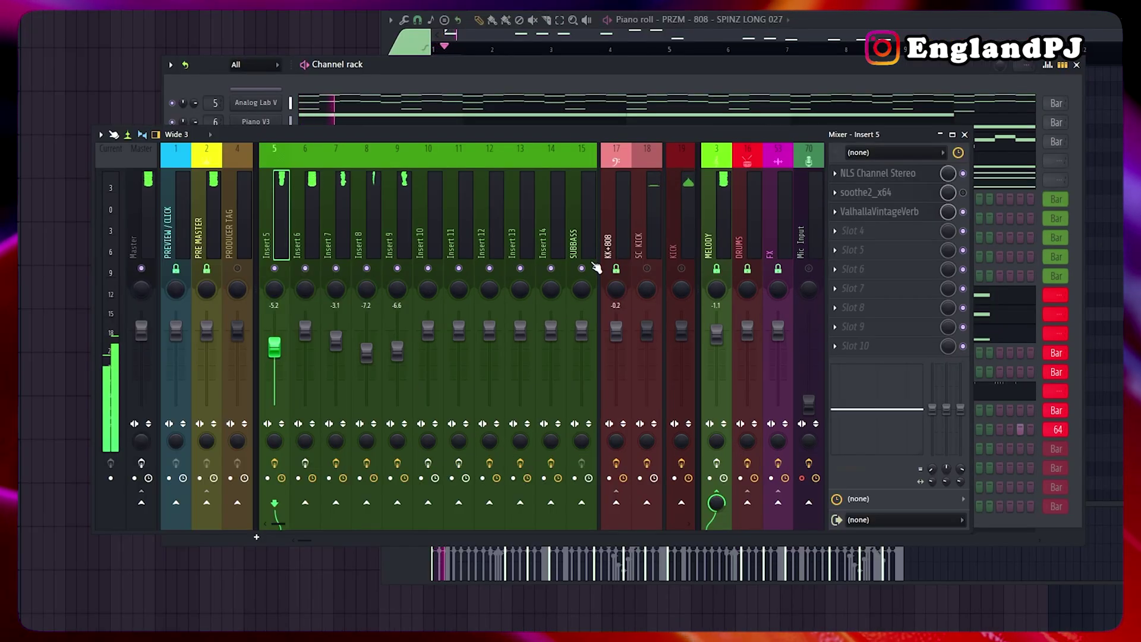
click(305, 214)
click(398, 214)
click(373, 214)
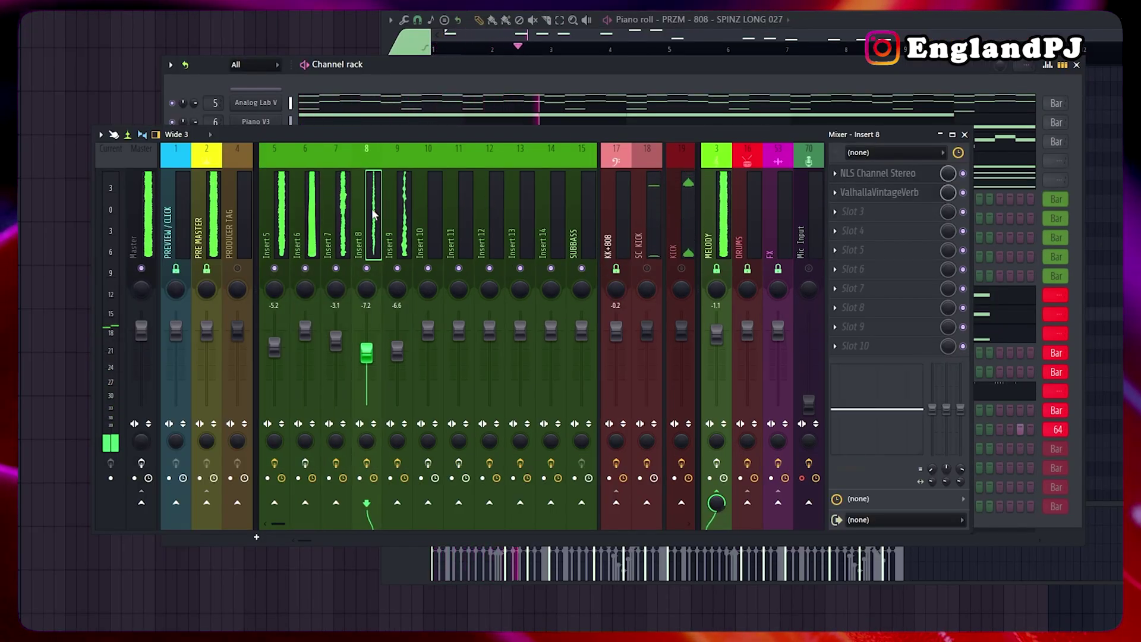
mouse_move(367, 353)
mouse_down()
mouse_move(367, 333)
mouse_move(366, 345)
mouse_up()
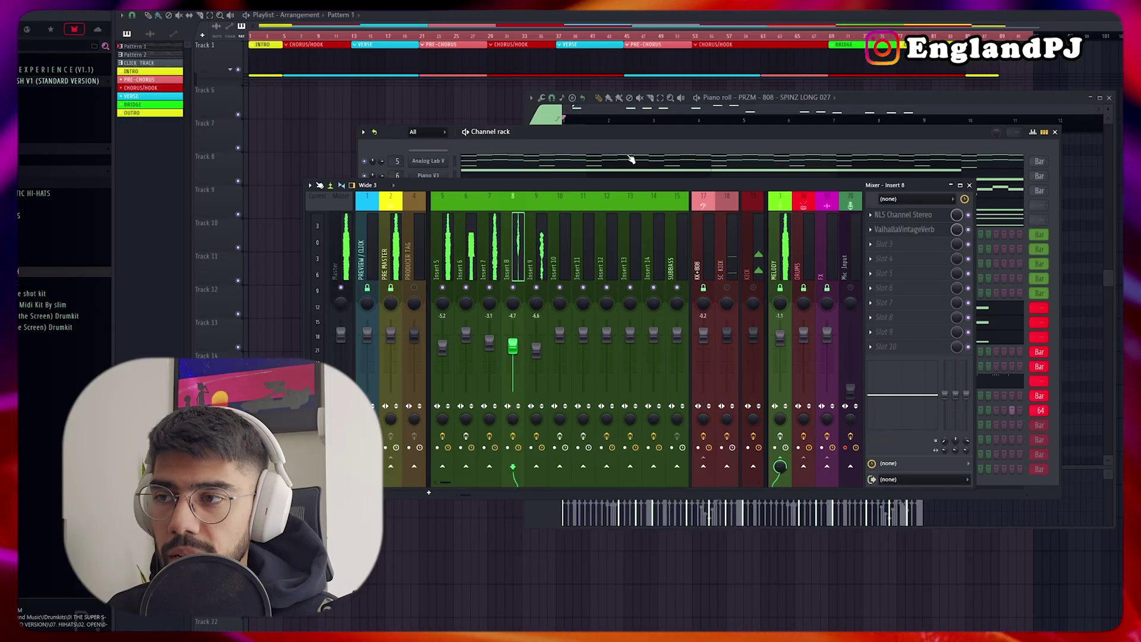
Step: Inspect the 20Hz + 18kHz cut equalizer on the MELODY bus, close it, and listen to the melody
click(782, 250)
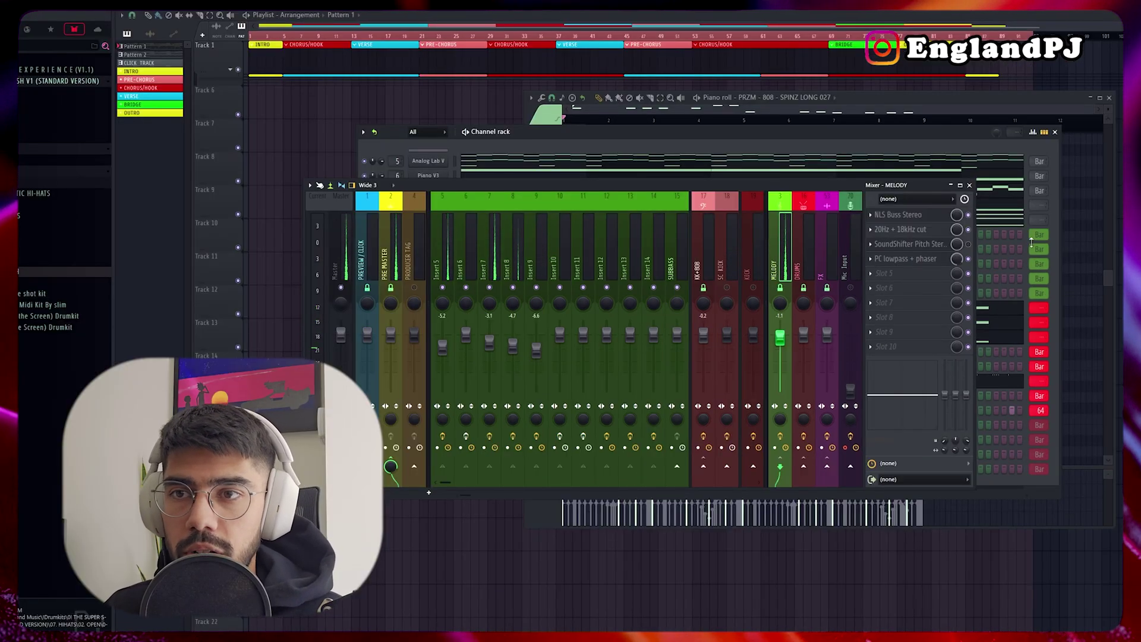
click(901, 229)
drag(196, 40, 684, 129)
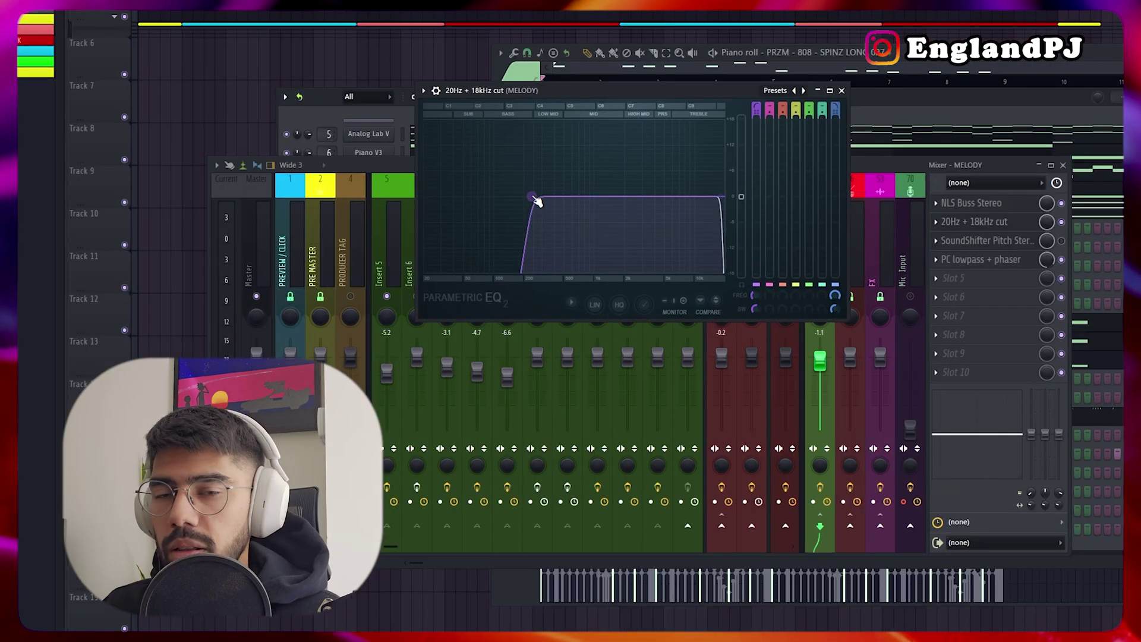
click(841, 90)
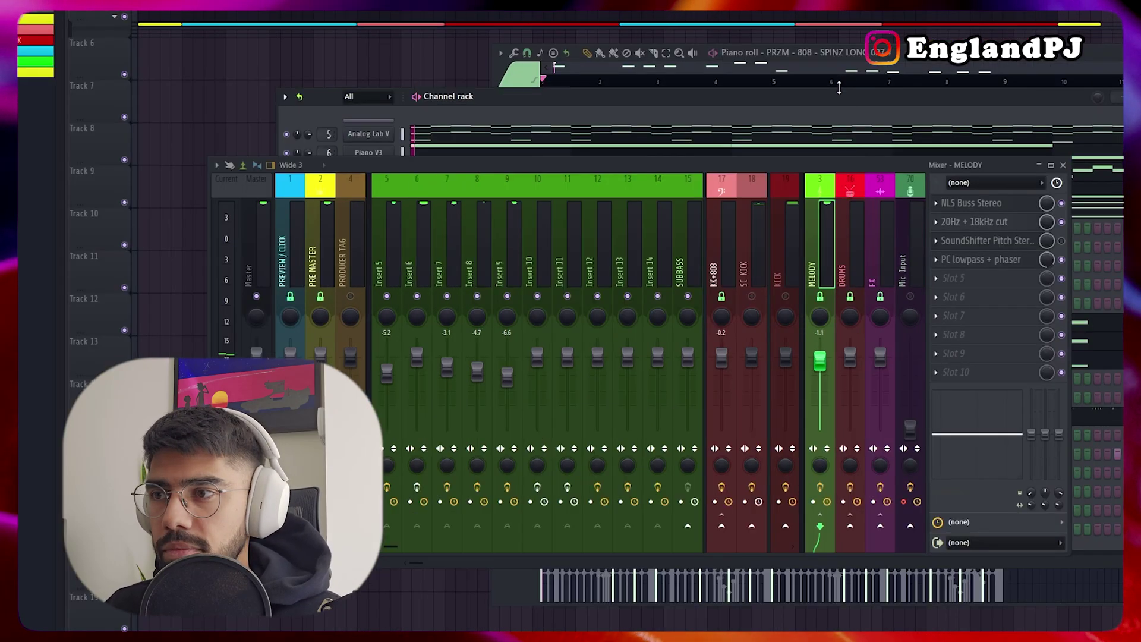
key(space)
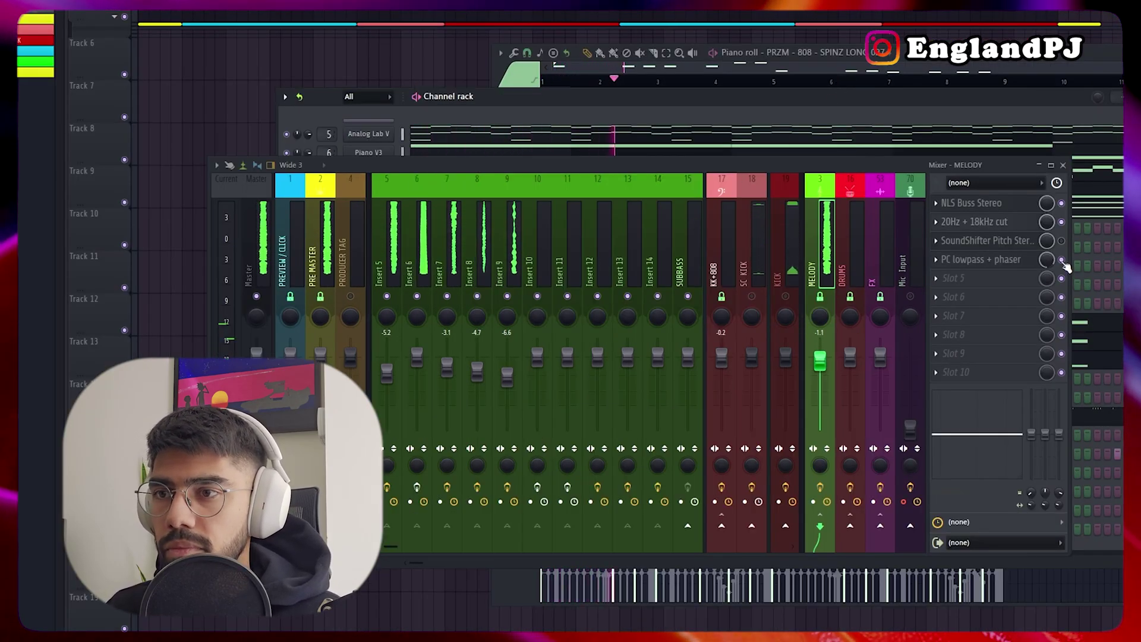
Step: Review the effects loaded on the KICK and SNARE mixer tracks
scroll(487, 242, down, 6)
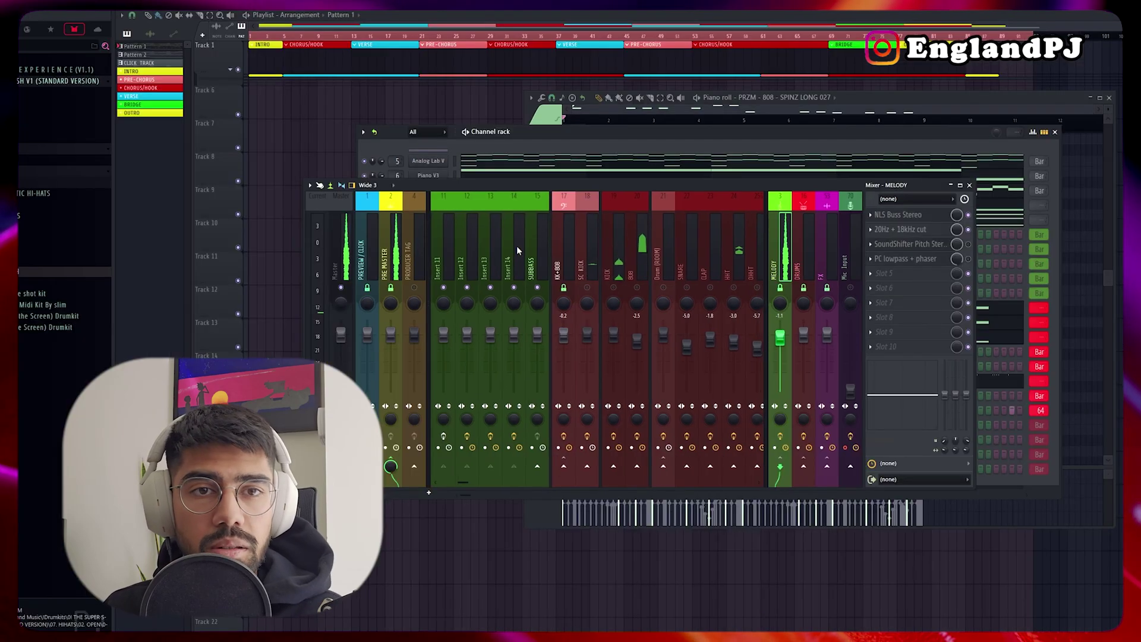
scroll(490, 241, down, 3)
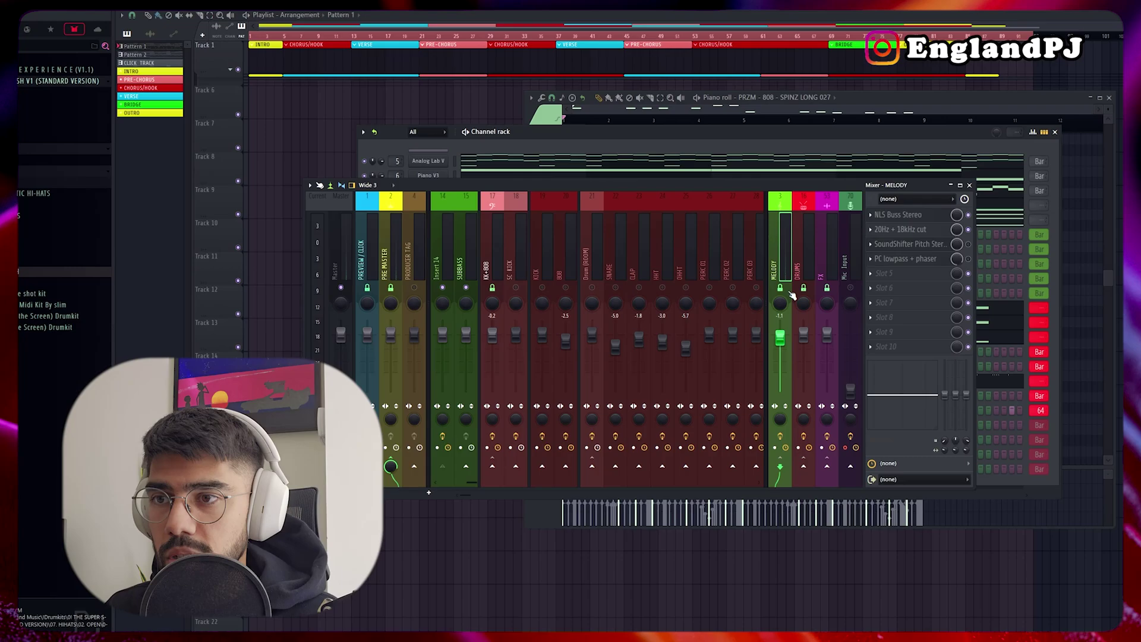
click(548, 276)
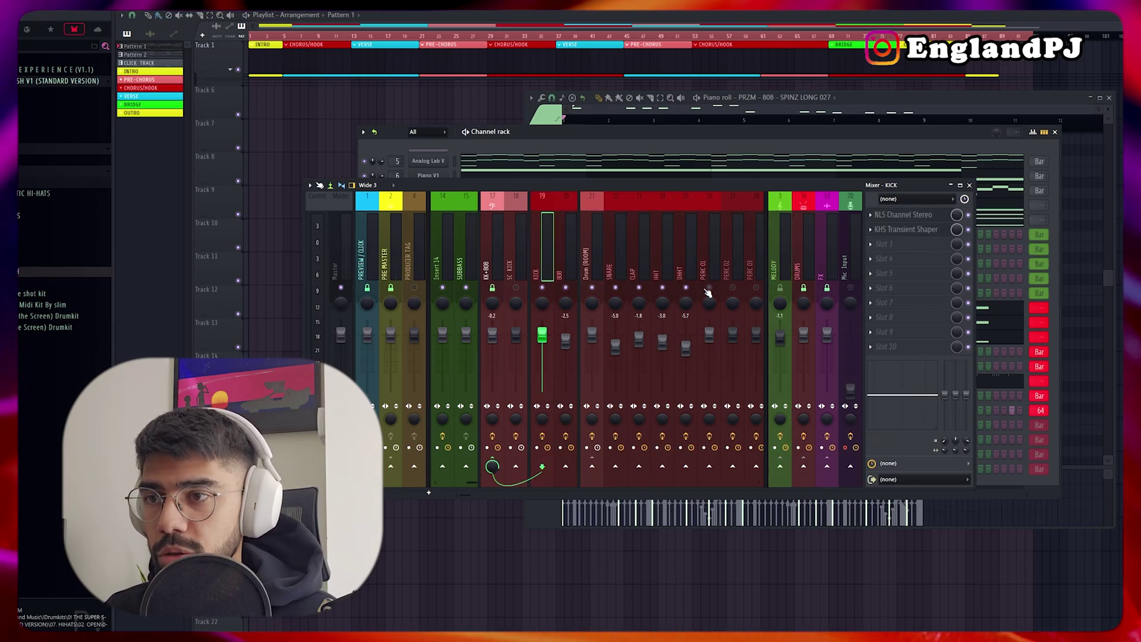
scroll(583, 287, right, 4)
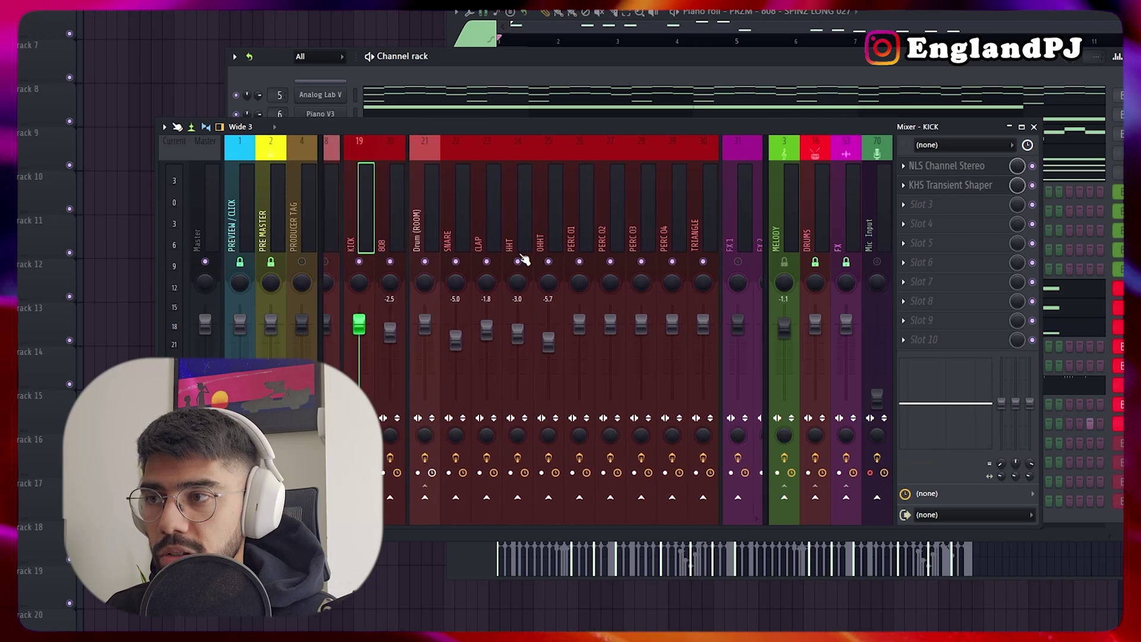
scroll(523, 260, left, 4)
click(627, 215)
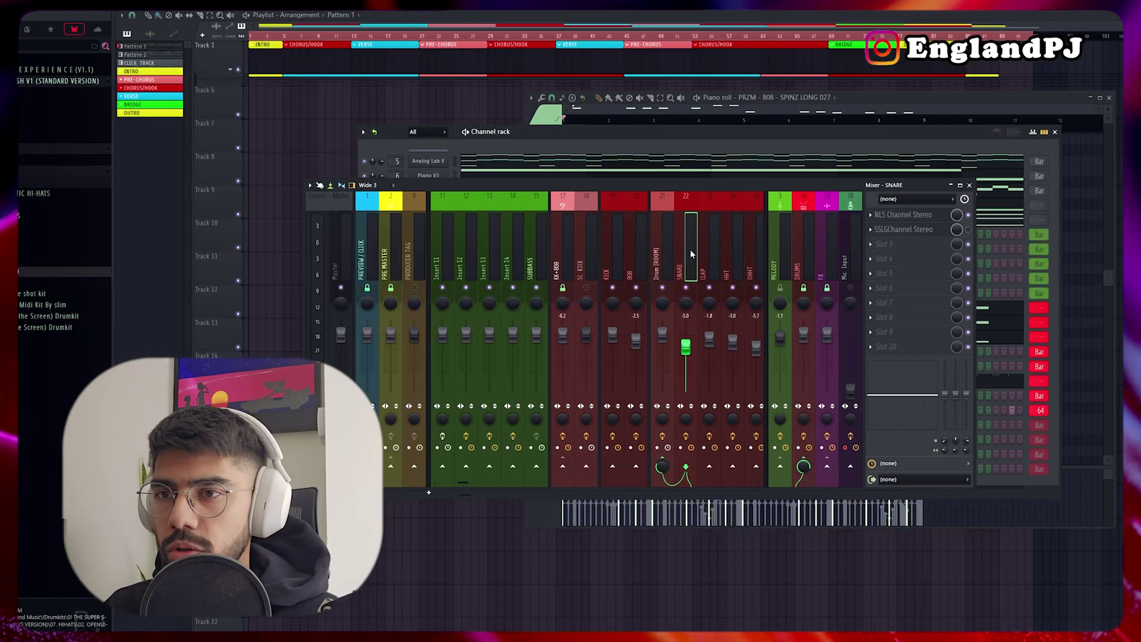
Step: Check the effects on the HHT track and the Drum (ROOM) send track
scroll(626, 216, right, 5)
key(Right)
click(526, 264)
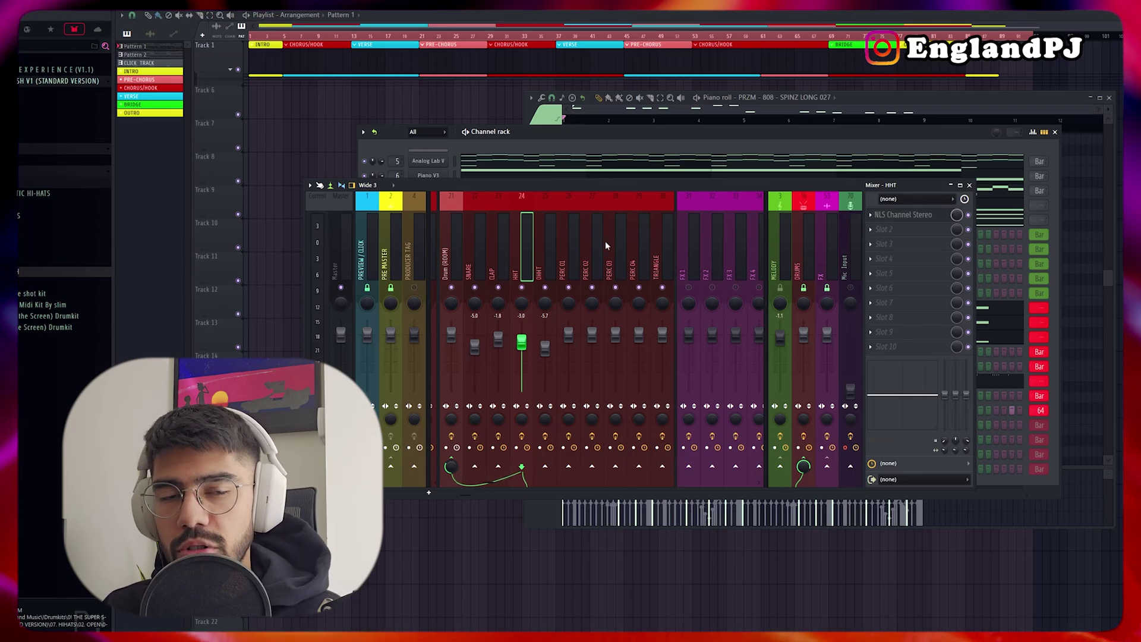
scroll(605, 241, left, 3)
click(602, 295)
Step: Play the drums and check the clap, HHT, OHHT and PERC 01 mixer tracks and their routing to the Drum (ROOM) track
key(space)
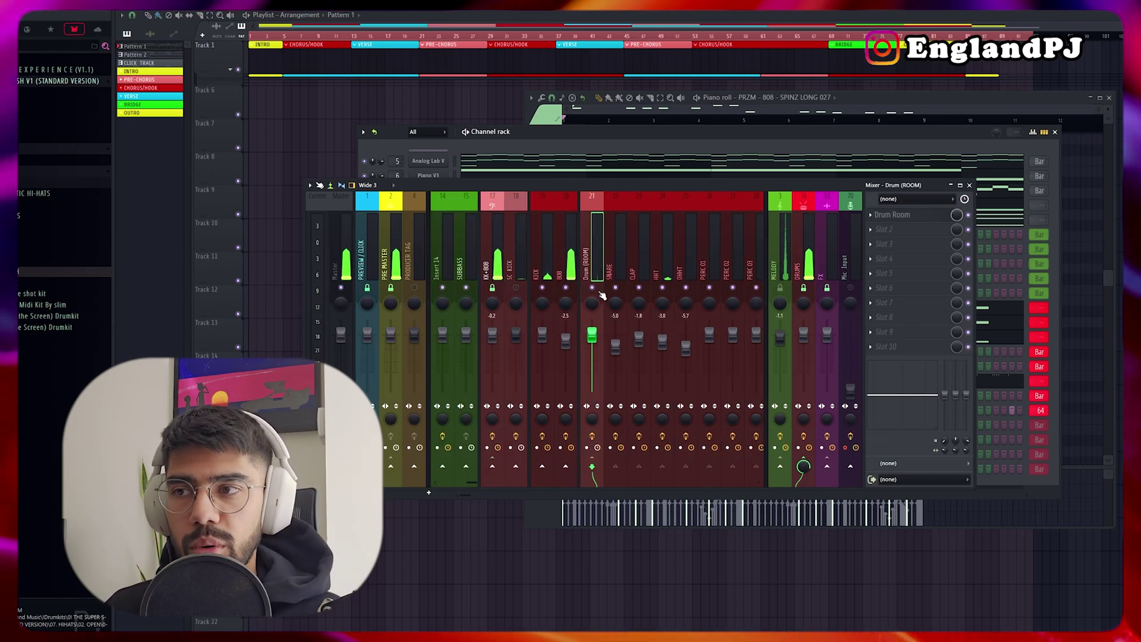
key(space)
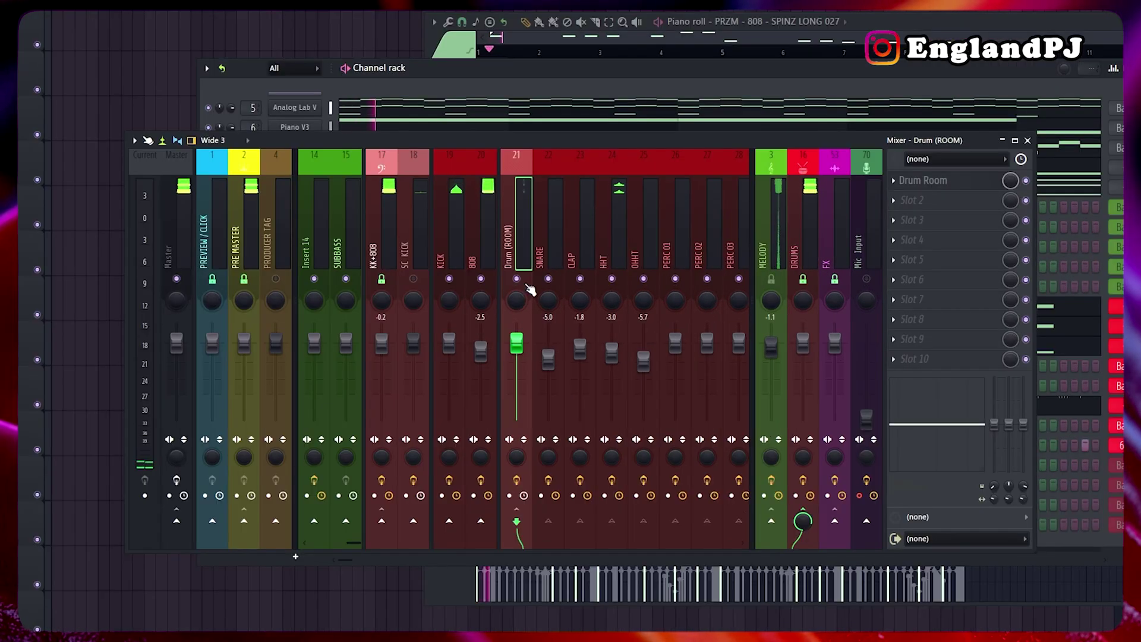
click(568, 250)
click(600, 246)
click(647, 241)
click(677, 245)
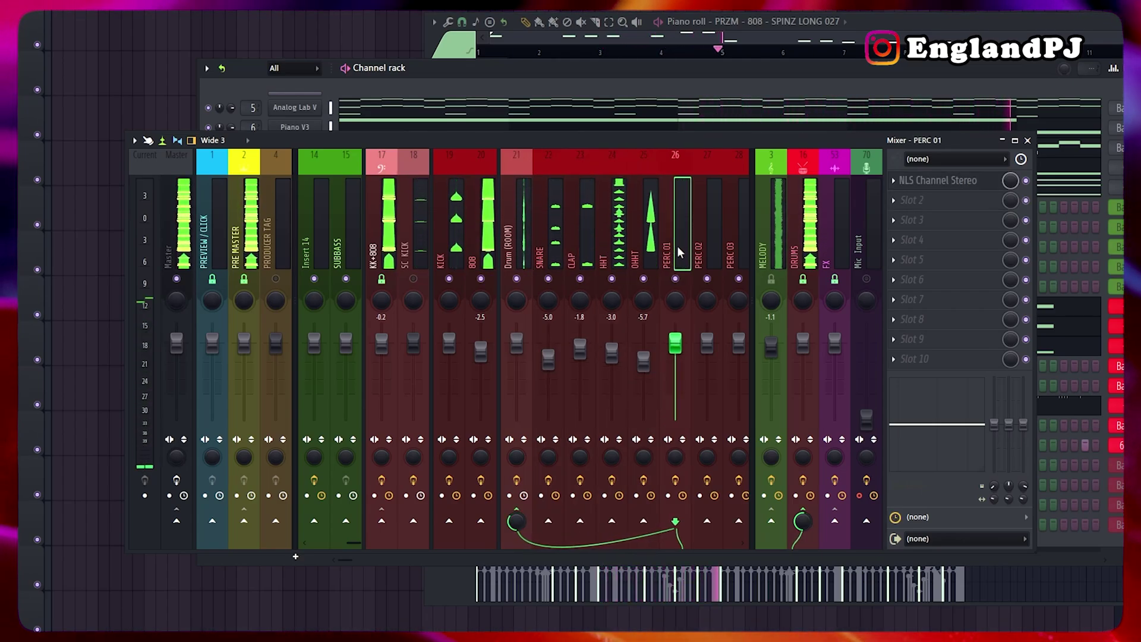
click(650, 246)
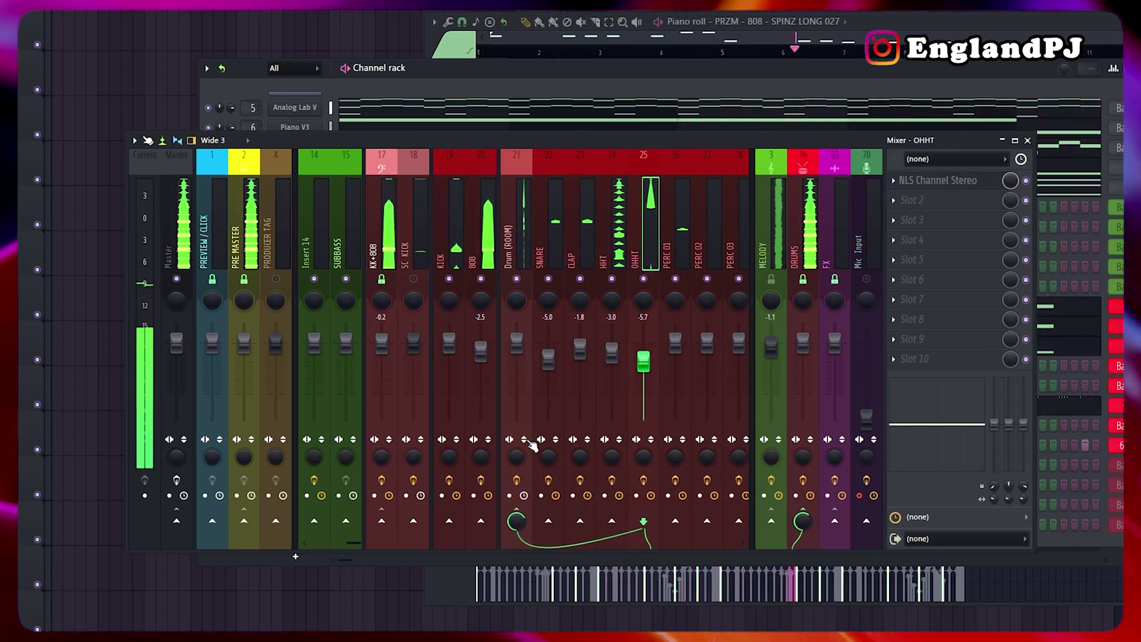